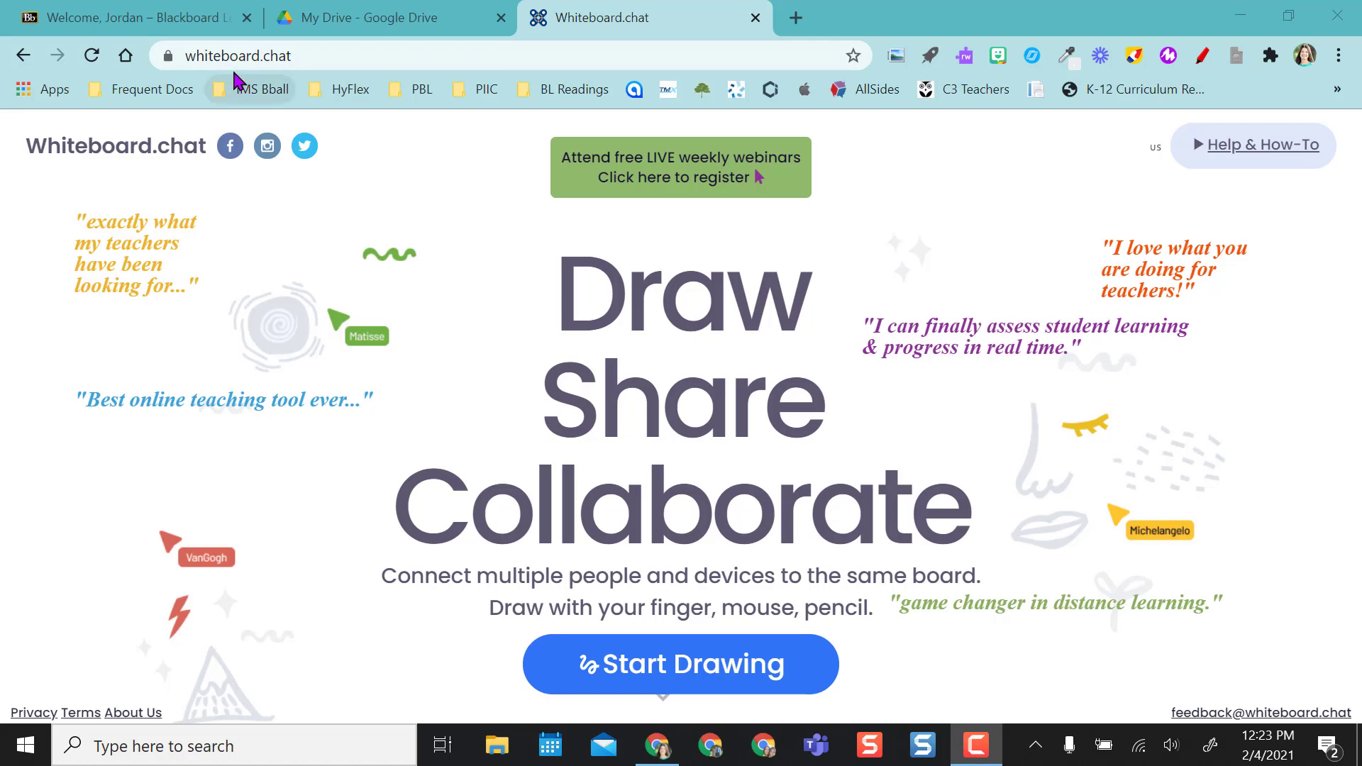
Step: Click Start Drawing on the home page to bring up the welcome dialog
{"action": "left_click", "coordinate": [684, 674]}
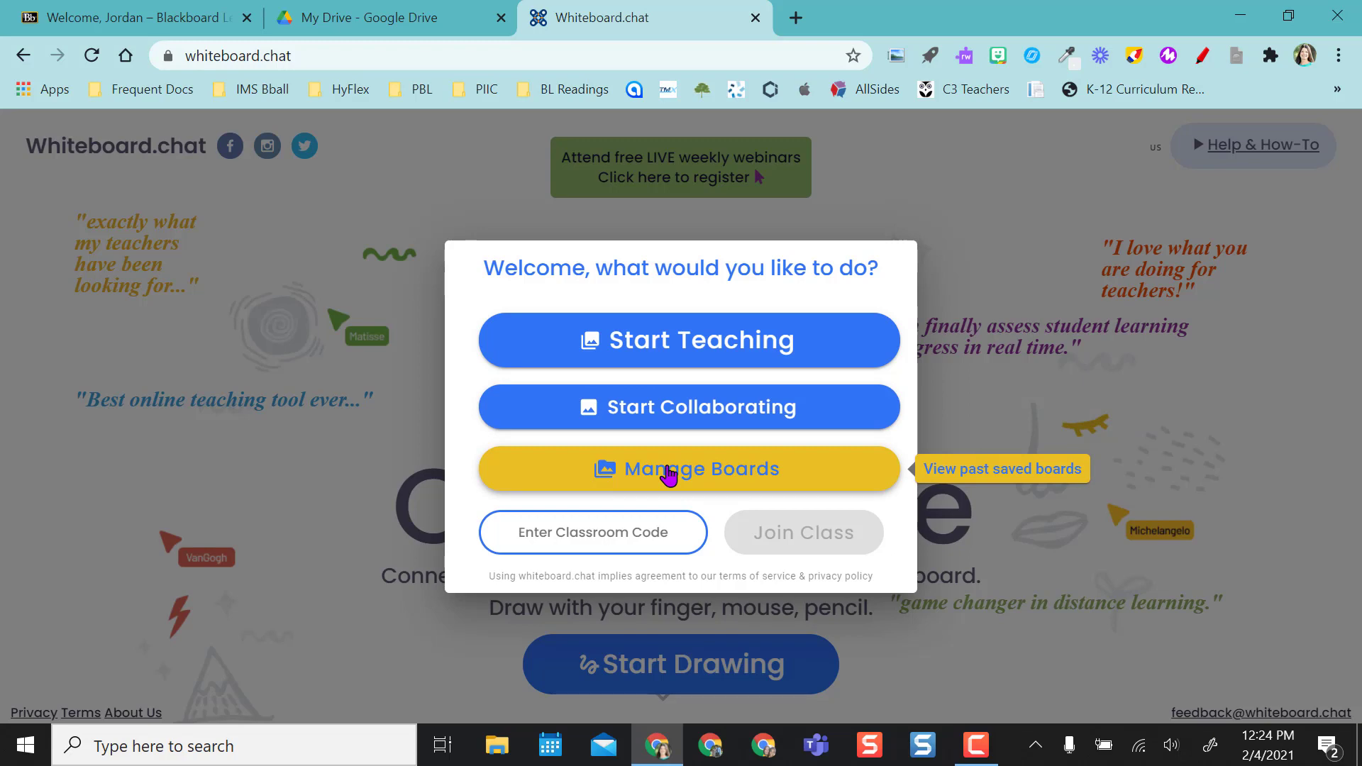
Step: Open Demonstration Board from My Saved Boards as an instructor board
{"action": "left_click", "coordinate": [668, 474]}
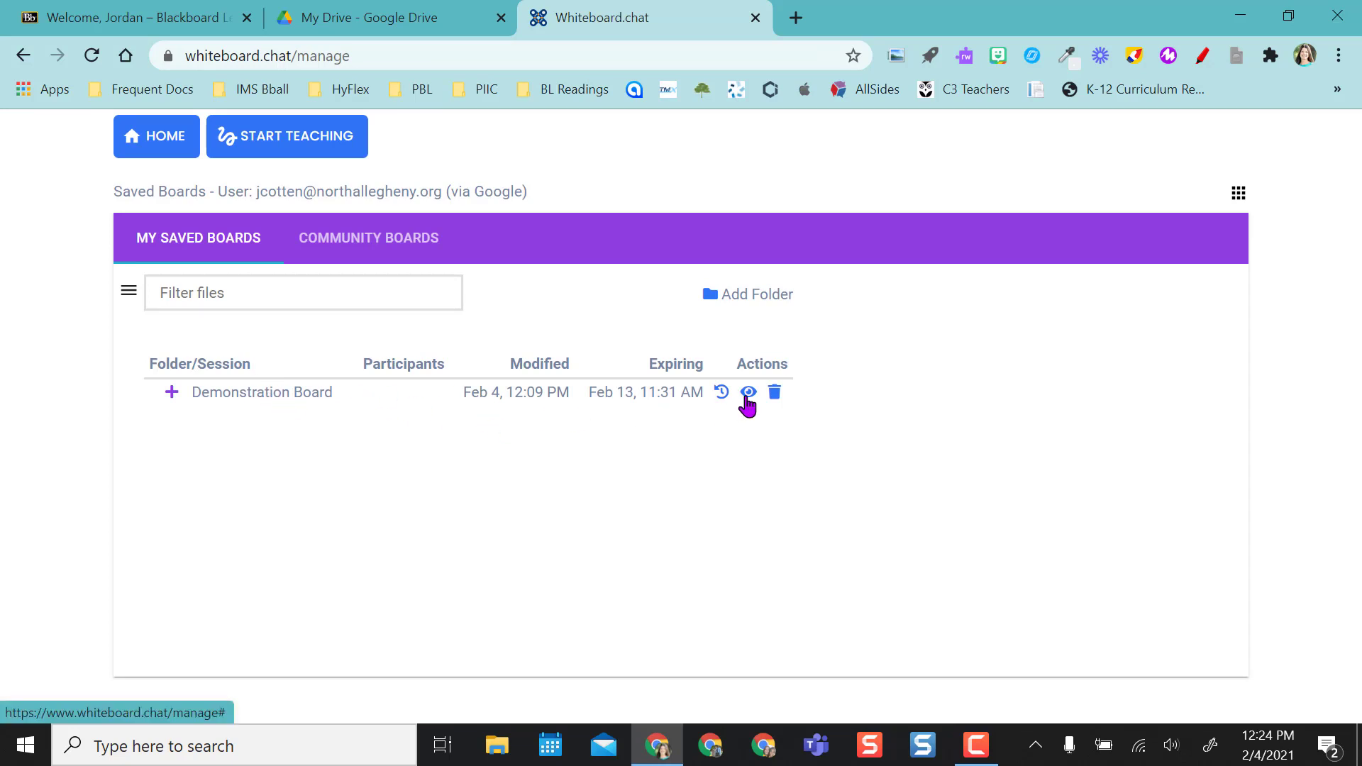
{"action": "left_click", "coordinate": [748, 393]}
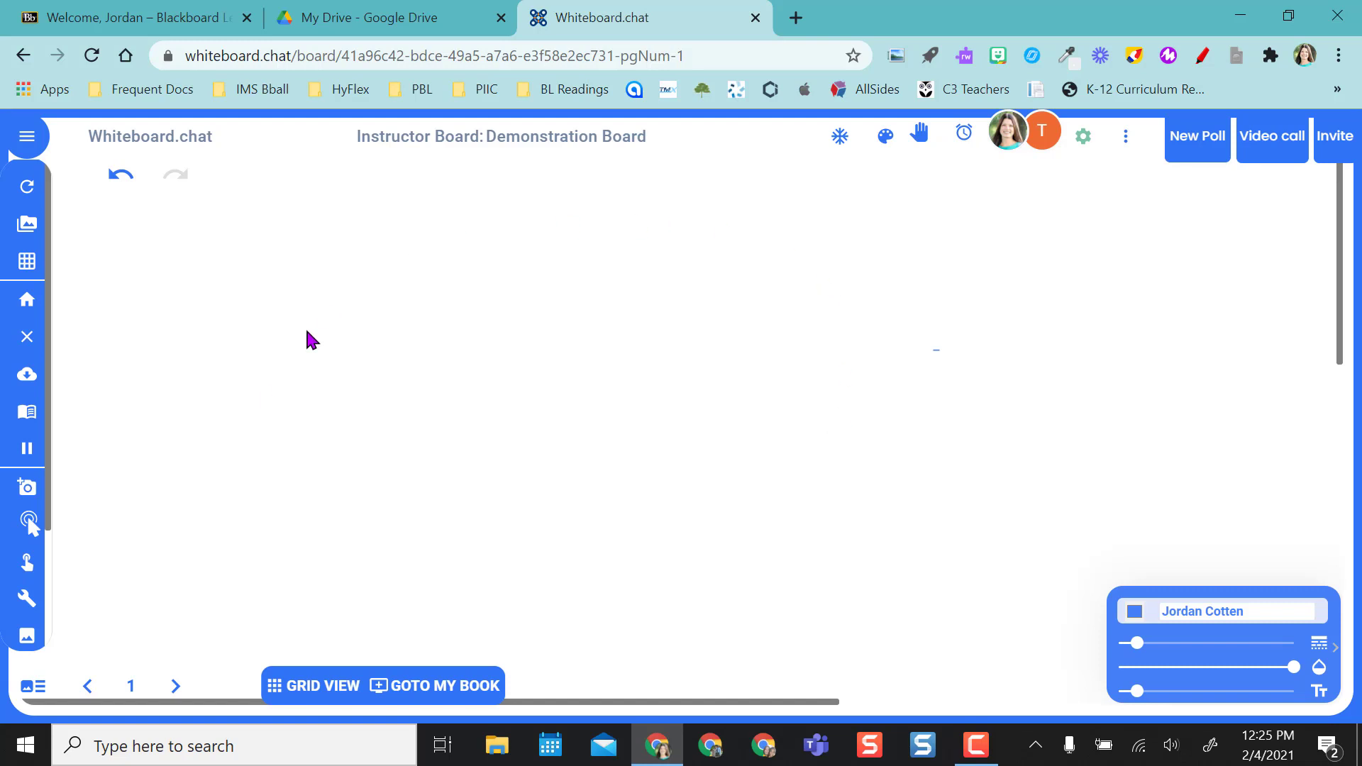
Step: Replace the display name in the pen panel with a Mrs.-plus-surname name
{"action": "scroll", "coordinate": [582, 408], "scroll_direction": "down", "scroll_amount": 2}
{"action": "scroll", "coordinate": [581, 408], "scroll_direction": "down", "scroll_amount": 3}
{"action": "scroll", "coordinate": [581, 407], "scroll_direction": "up", "scroll_amount": 3}
{"action": "scroll", "coordinate": [578, 406], "scroll_direction": "right", "scroll_amount": 3}
{"action": "scroll", "coordinate": [578, 405], "scroll_direction": "left", "scroll_amount": 3}
{"action": "scroll", "coordinate": [578, 406], "scroll_direction": "up", "scroll_amount": 2}
{"action": "left_click", "coordinate": [1258, 610]}
{"action": "double_click", "coordinate": [1257, 610]}
{"action": "triple_click", "coordinate": [1258, 611]}
{"action": "type", "text": "Mrs. Cotten"}
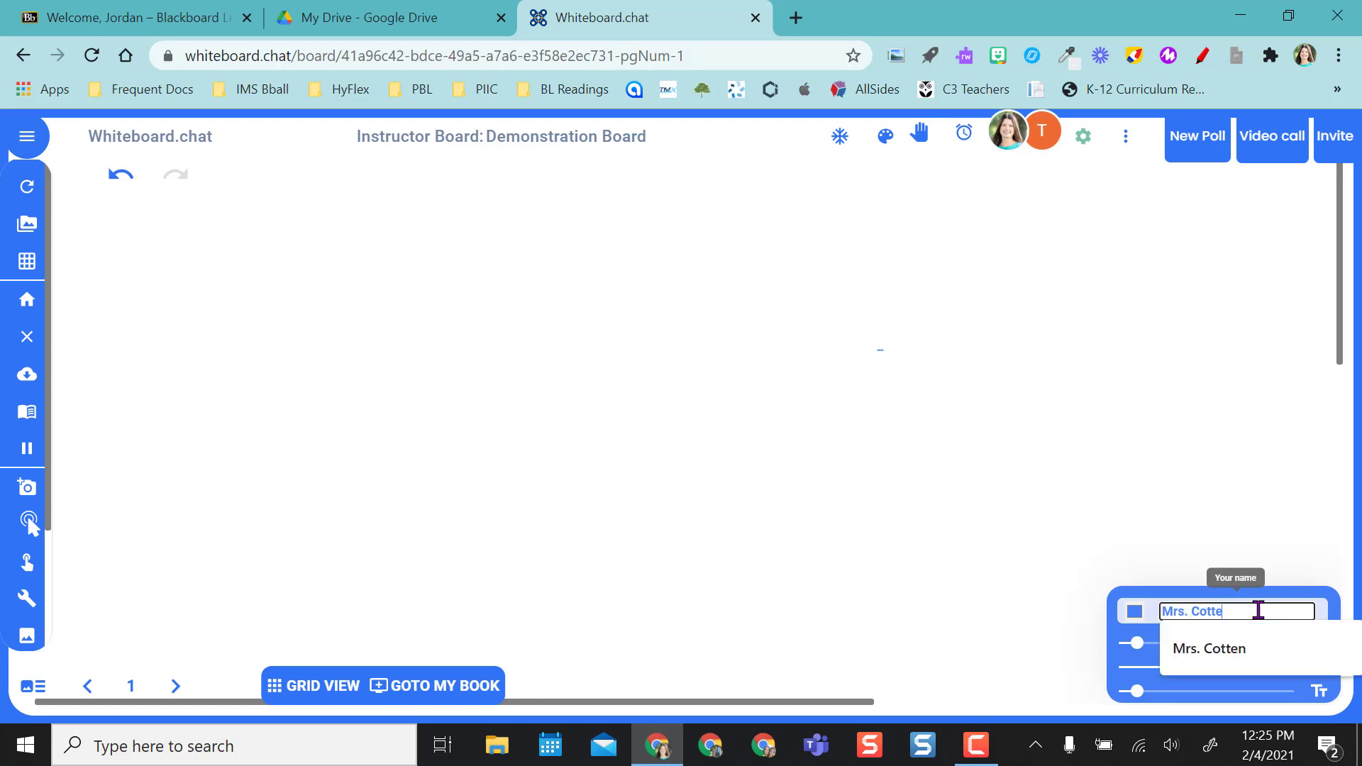
{"action": "left_click", "coordinate": [1238, 529]}
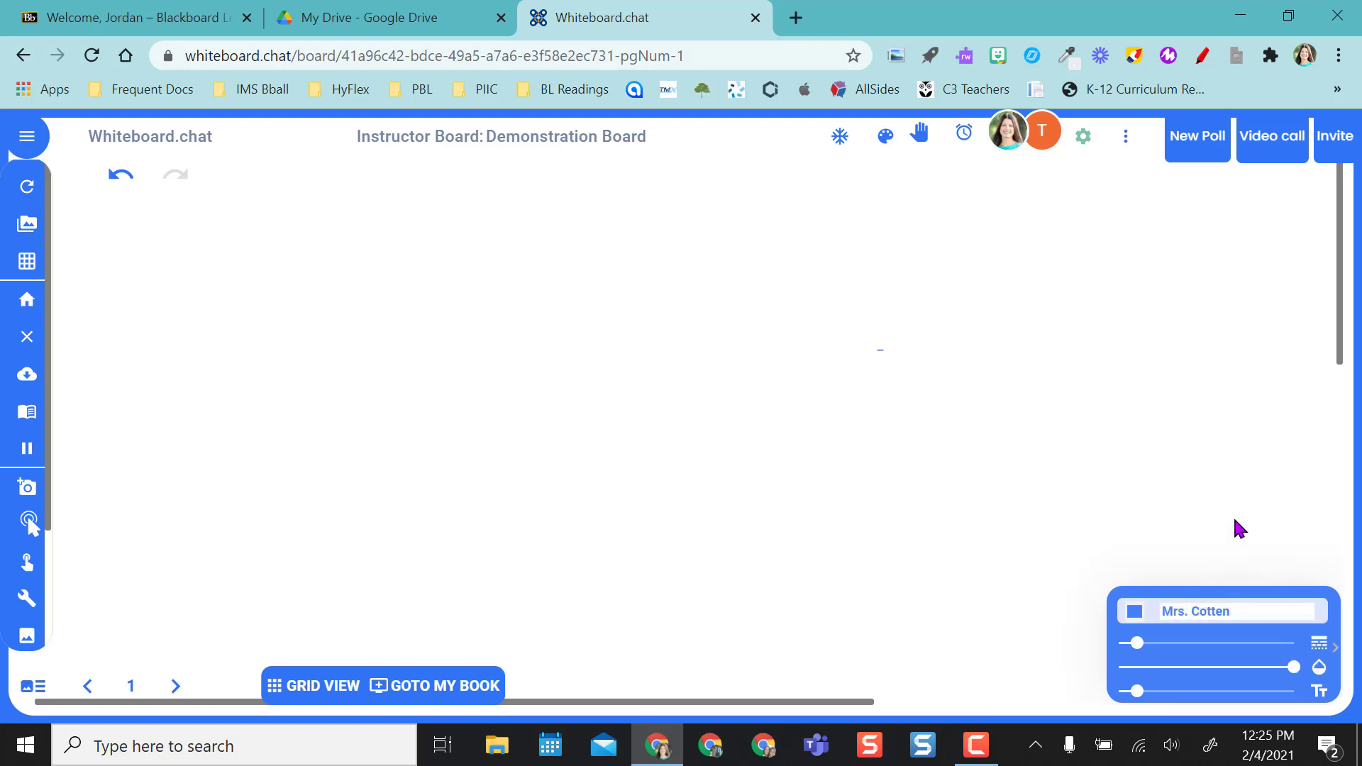
Step: Show the Invite QR code and class code, then view student boards in Grid View
{"action": "left_click", "coordinate": [1336, 155]}
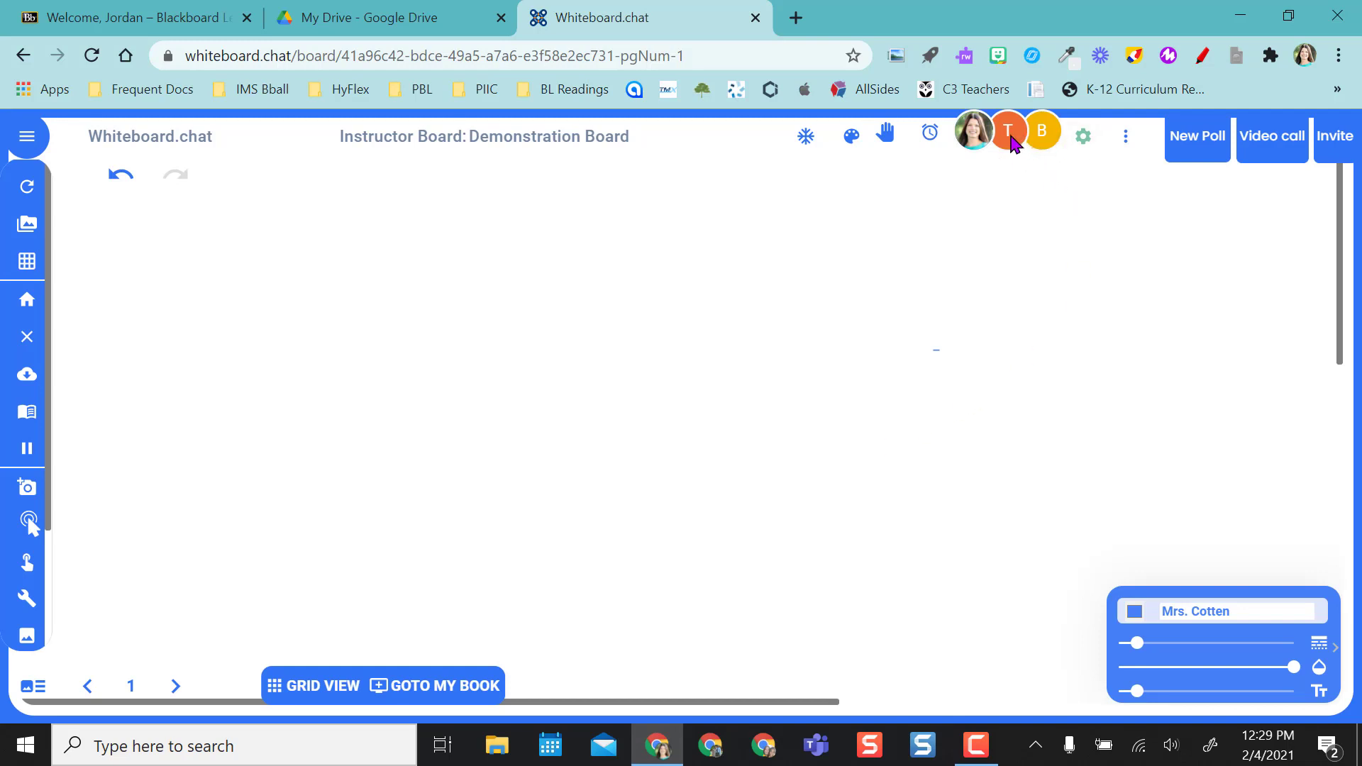
{"action": "left_click", "coordinate": [312, 692]}
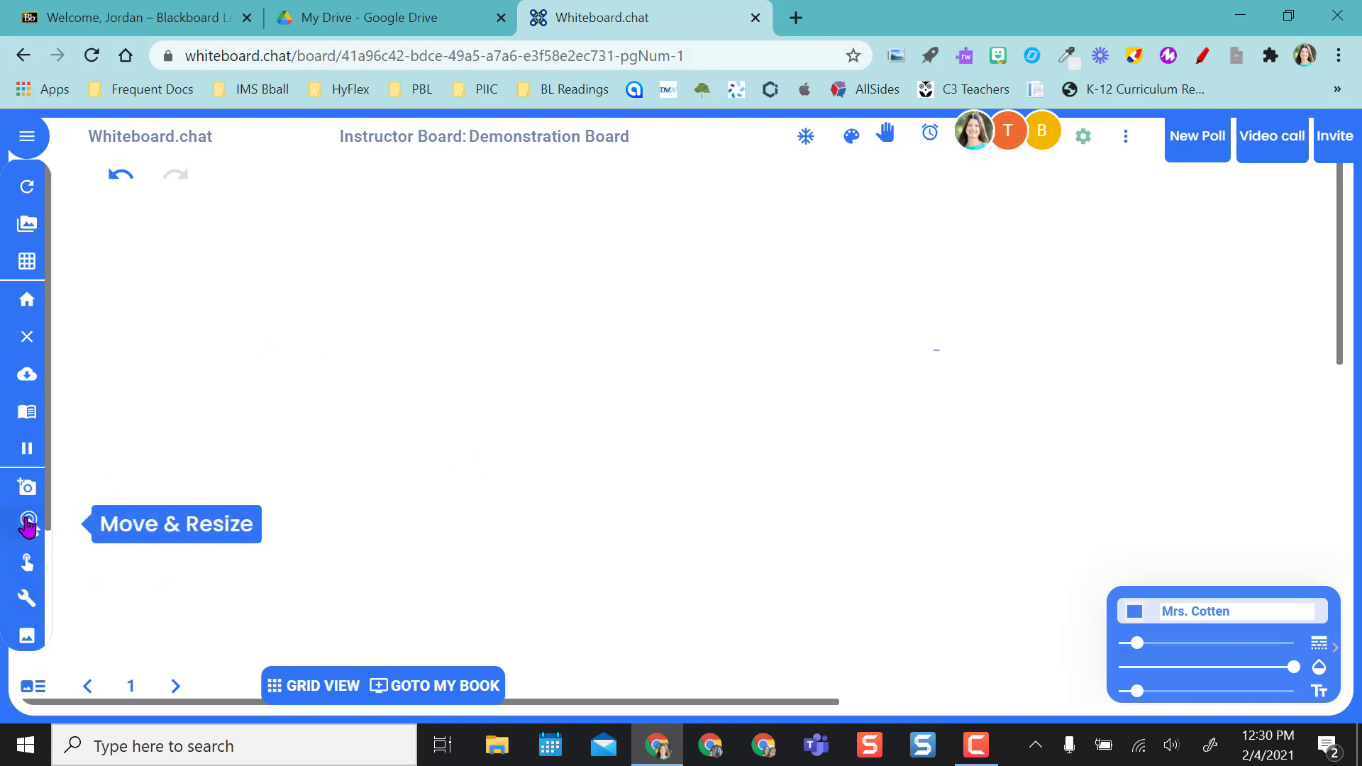
Step: Handwrite 'Hello' at the top left, verify it in grid view, then return to single view
{"action": "scroll", "coordinate": [27, 526], "scroll_direction": "down", "scroll_amount": 3}
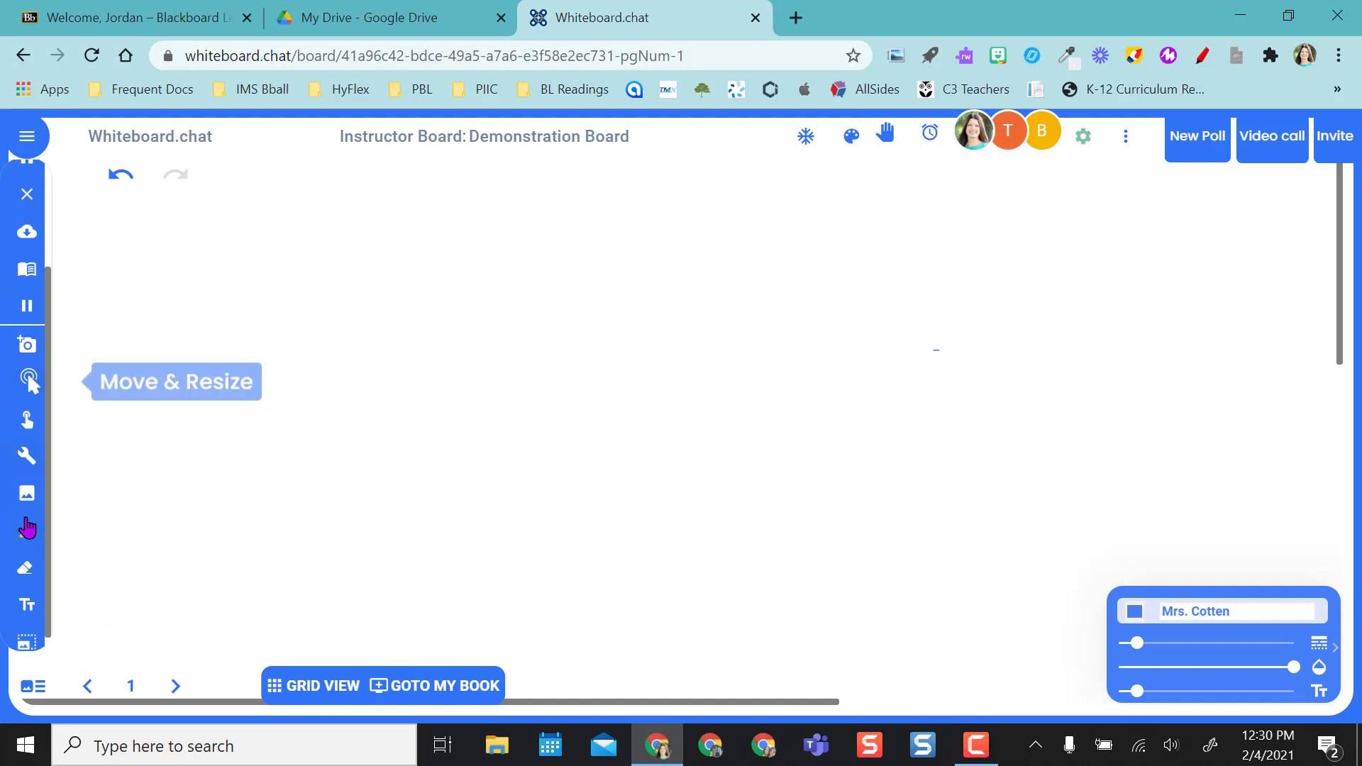
{"action": "left_click", "coordinate": [27, 526]}
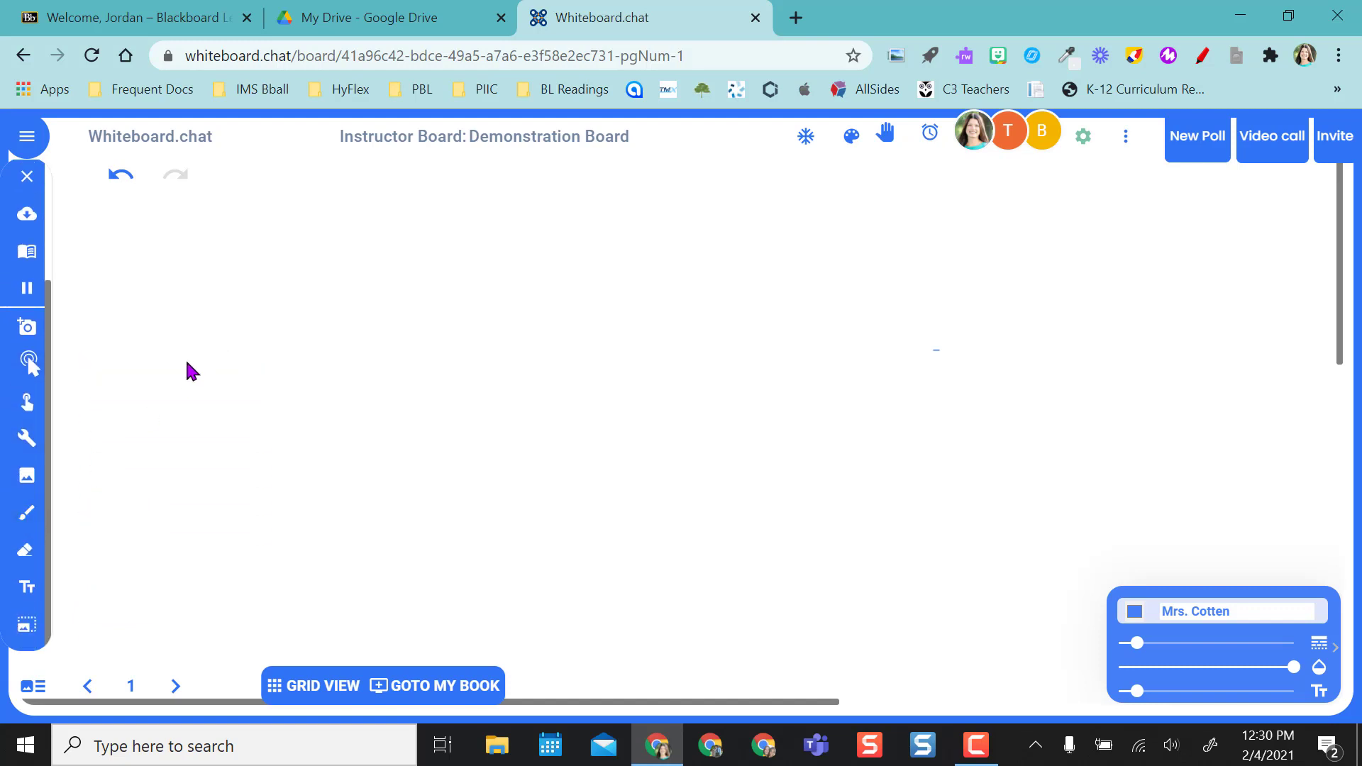
{"action": "left_click_drag", "start_coordinate": [179, 245], "coordinate": [184, 323]}
{"action": "mouse_move", "coordinate": [186, 282]}
{"action": "left_mouse_down"}
{"action": "mouse_move", "coordinate": [234, 281]}
{"action": "mouse_move", "coordinate": [244, 328]}
{"action": "left_mouse_up"}
{"action": "left_click_drag", "start_coordinate": [278, 296], "coordinate": [319, 309]}
{"action": "left_click_drag", "start_coordinate": [349, 244], "coordinate": [355, 323]}
{"action": "left_click_drag", "start_coordinate": [373, 236], "coordinate": [389, 321]}
{"action": "mouse_move", "coordinate": [440, 259]}
{"action": "left_mouse_down"}
{"action": "mouse_move", "coordinate": [472, 273]}
{"action": "mouse_move", "coordinate": [437, 257]}
{"action": "left_mouse_up"}
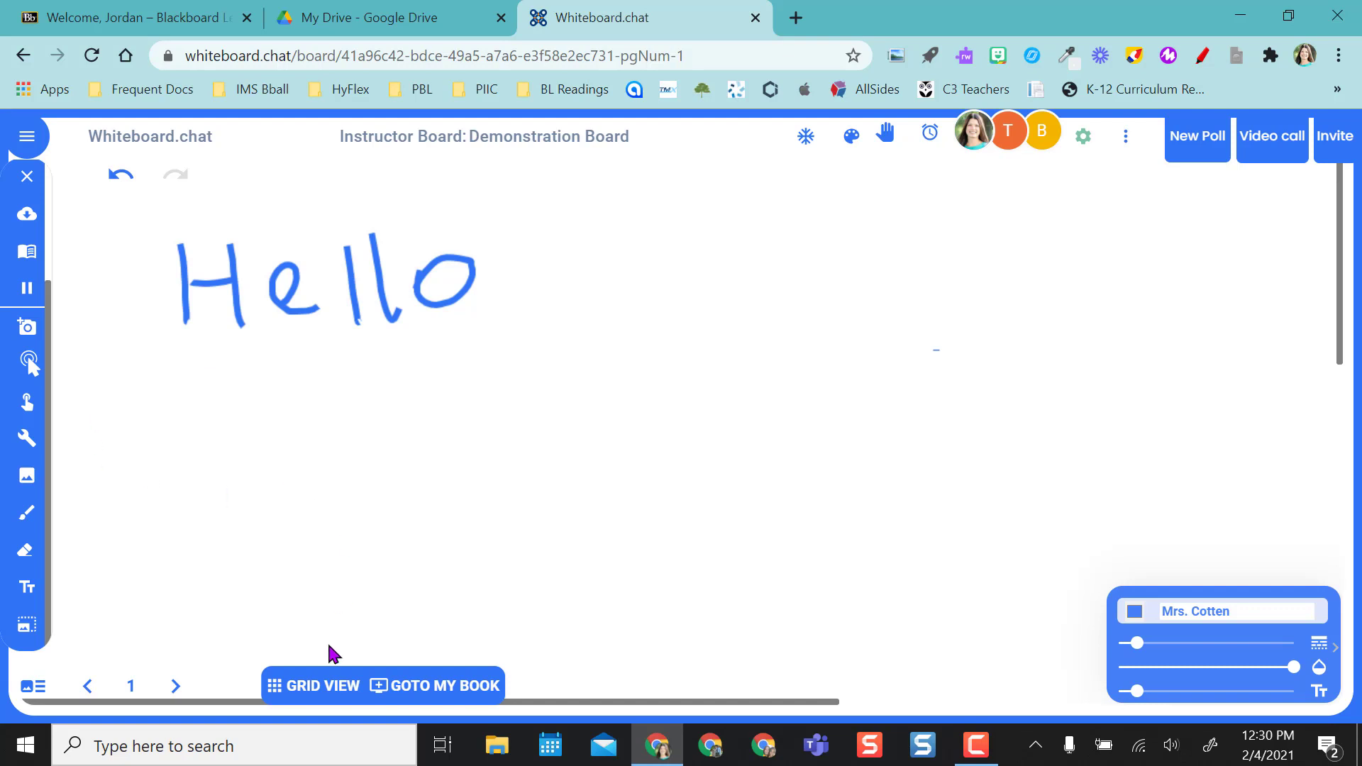
{"action": "left_click", "coordinate": [323, 687]}
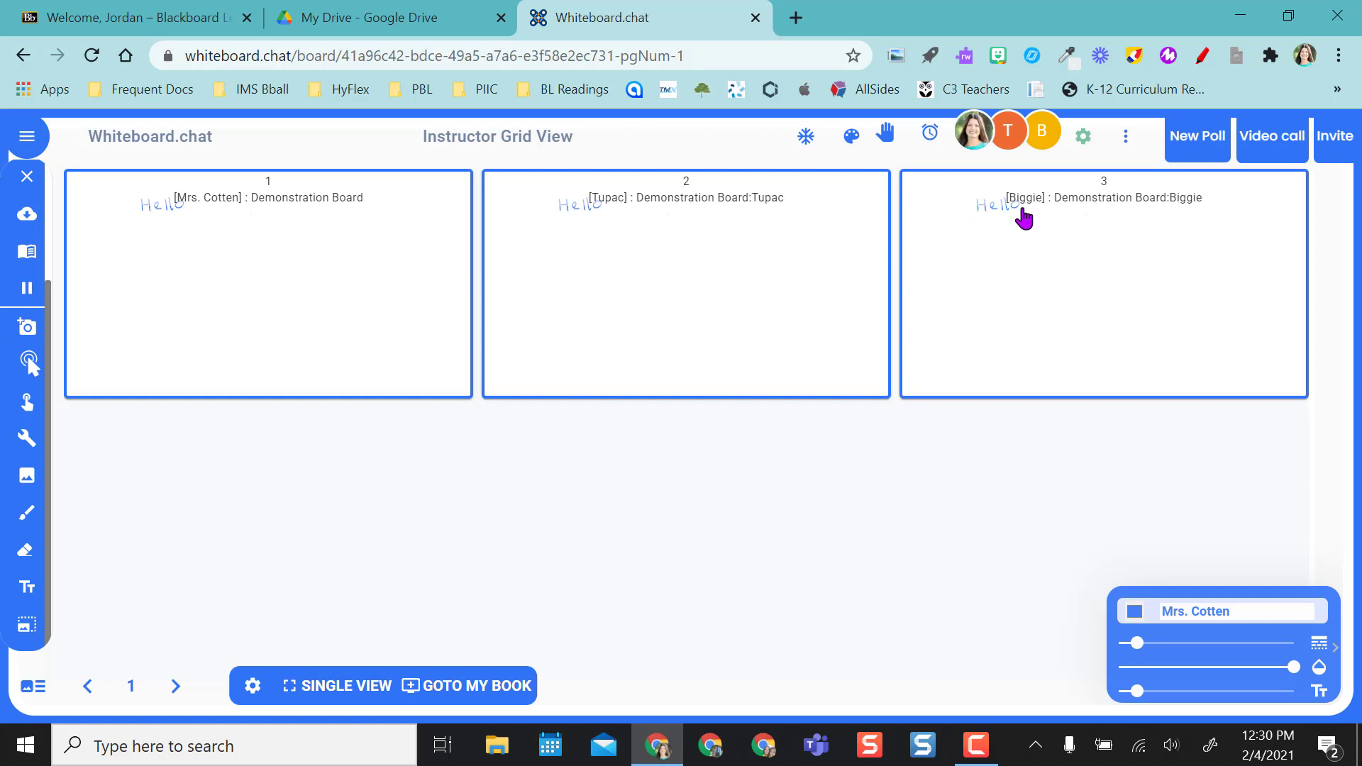
{"action": "left_click", "coordinate": [1022, 213]}
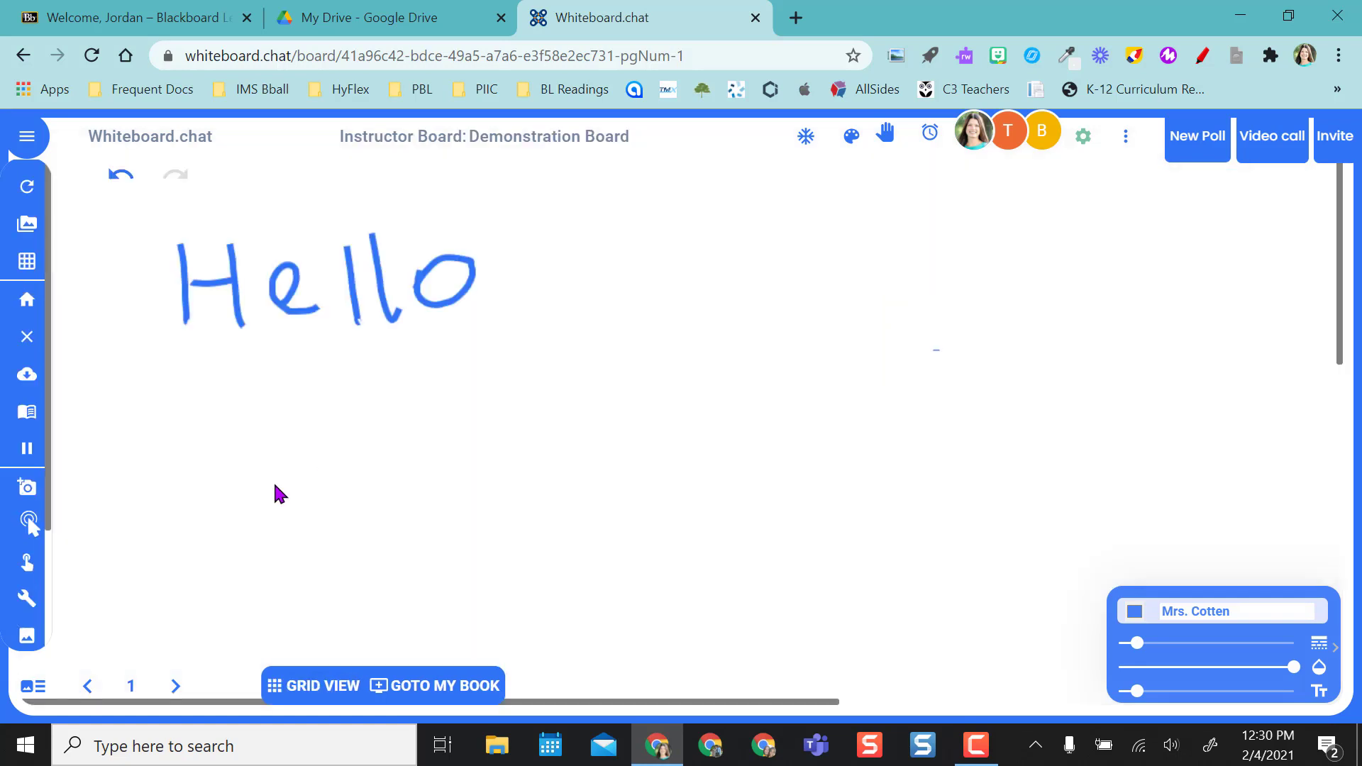
Step: Apply the Music Sheet grid as the board background
{"action": "left_click", "coordinate": [27, 264]}
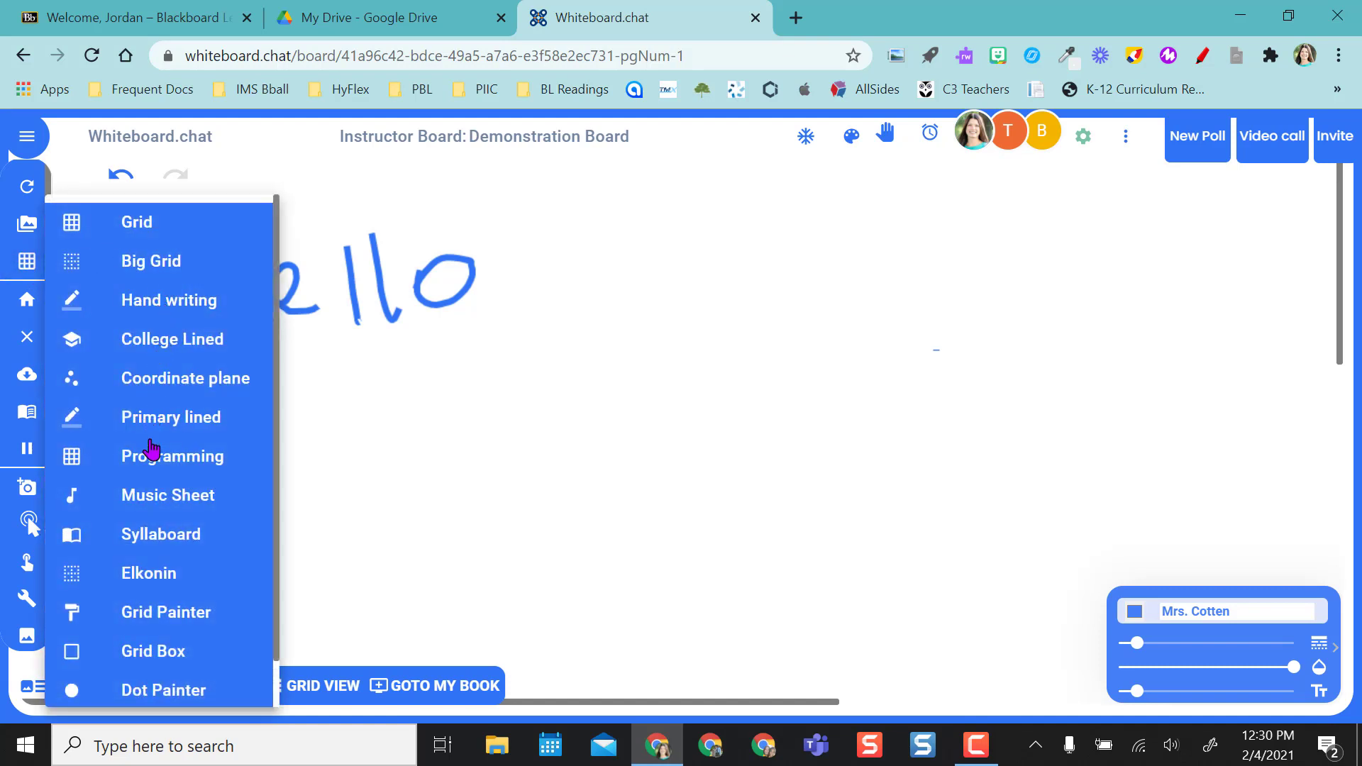
{"action": "scroll", "coordinate": [155, 502], "scroll_direction": "down", "scroll_amount": 1}
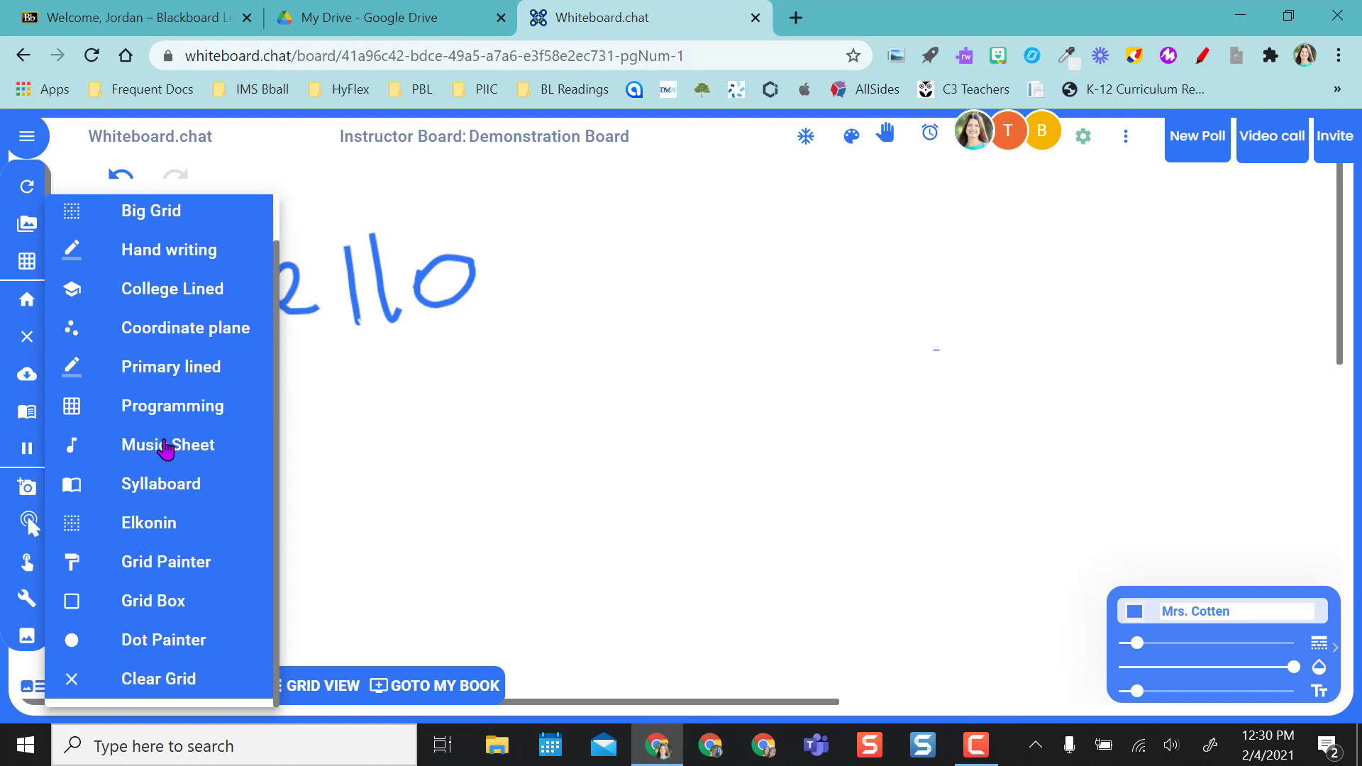
{"action": "left_click", "coordinate": [165, 447]}
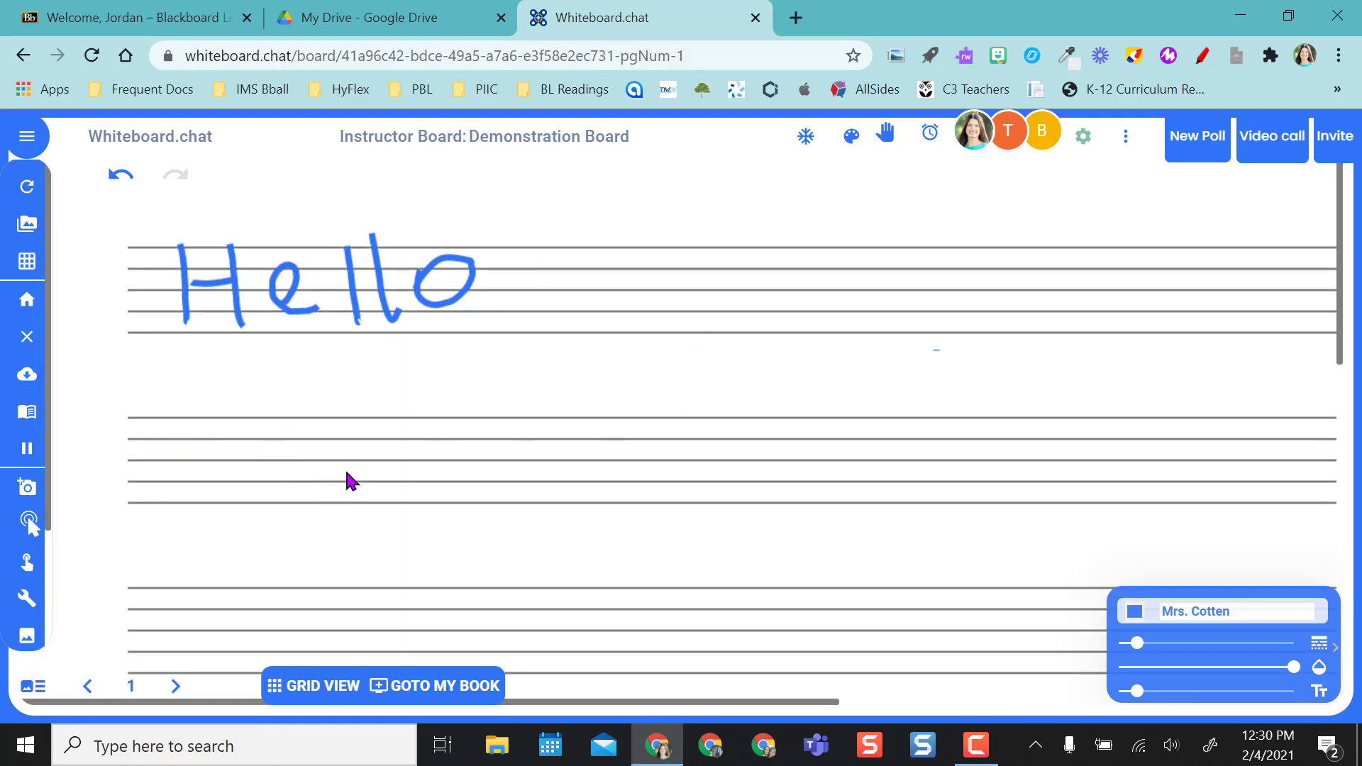
Step: Stamp a Bass Clef from the Music symbols at the start of the second staff
{"action": "left_click", "coordinate": [855, 141]}
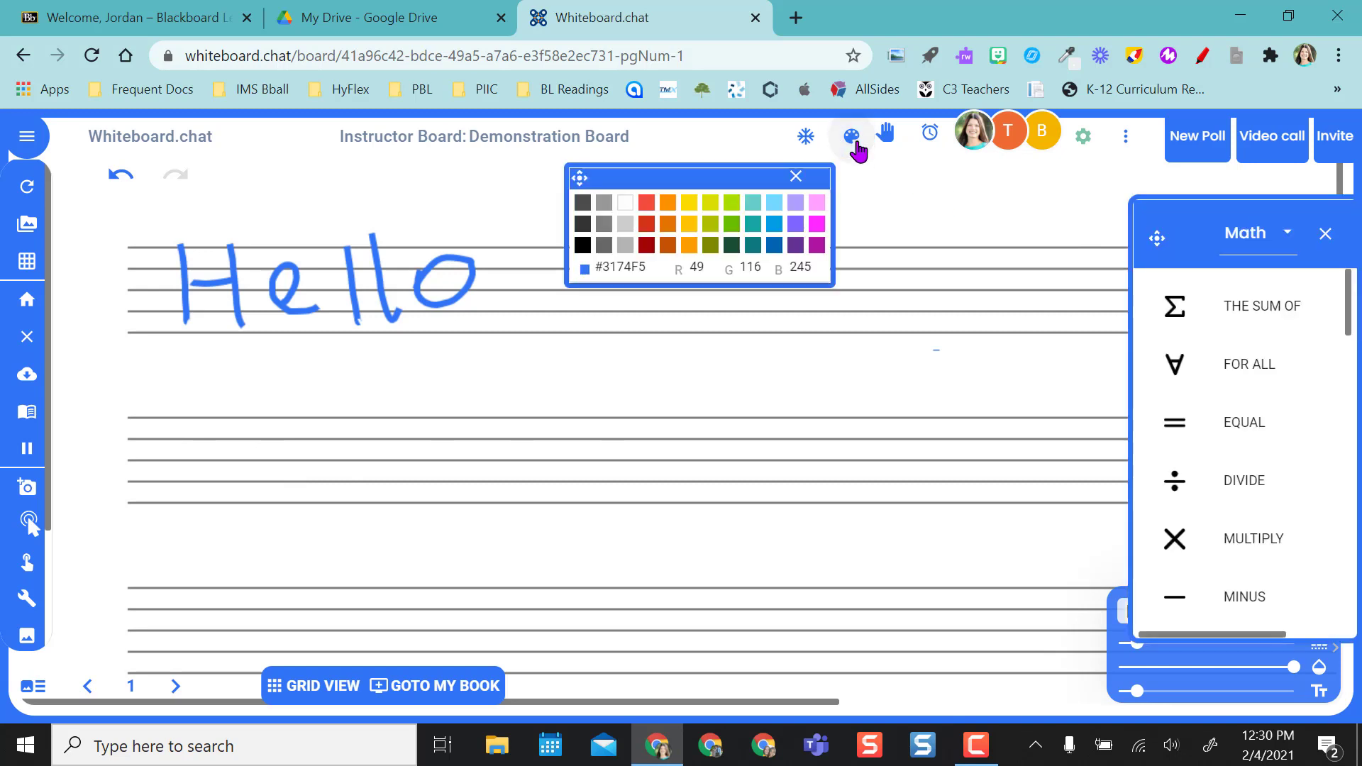
{"action": "left_click", "coordinate": [1277, 252]}
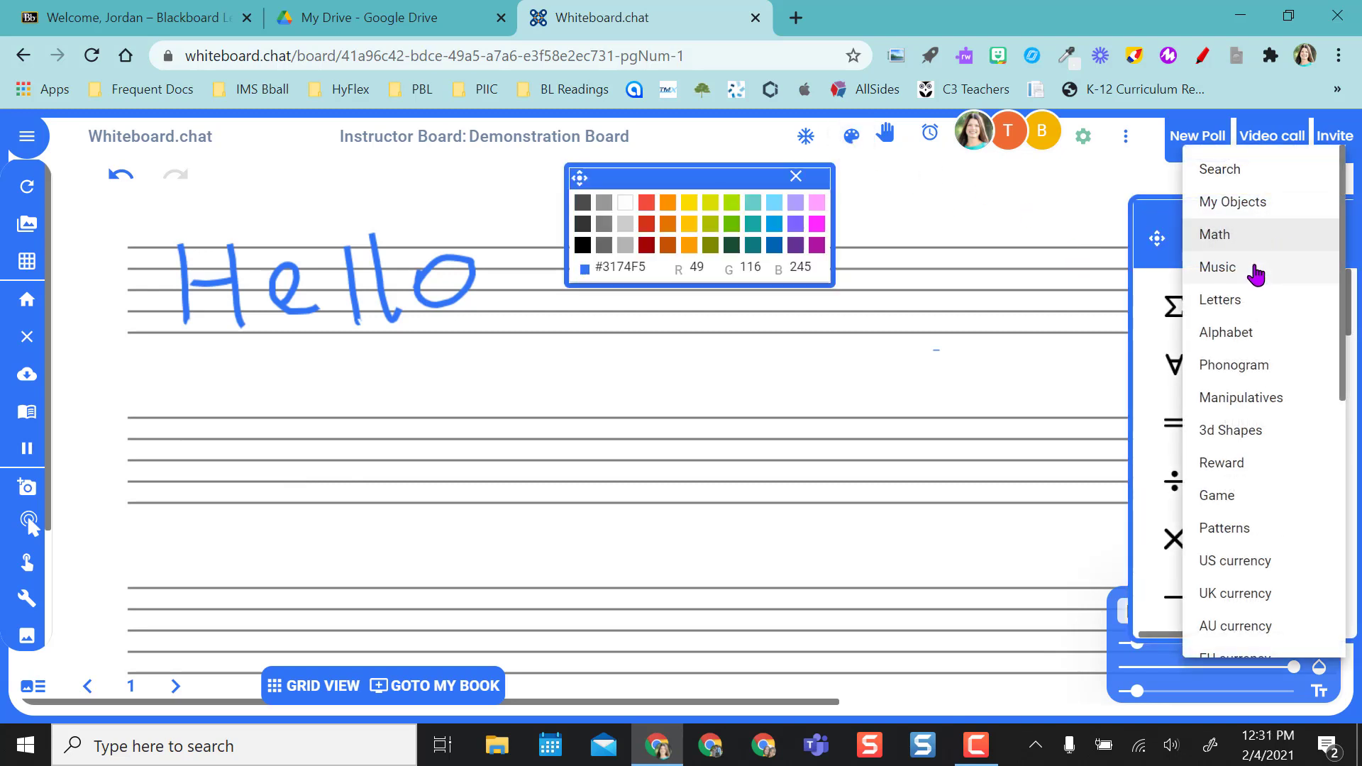
{"action": "left_click", "coordinate": [1254, 271]}
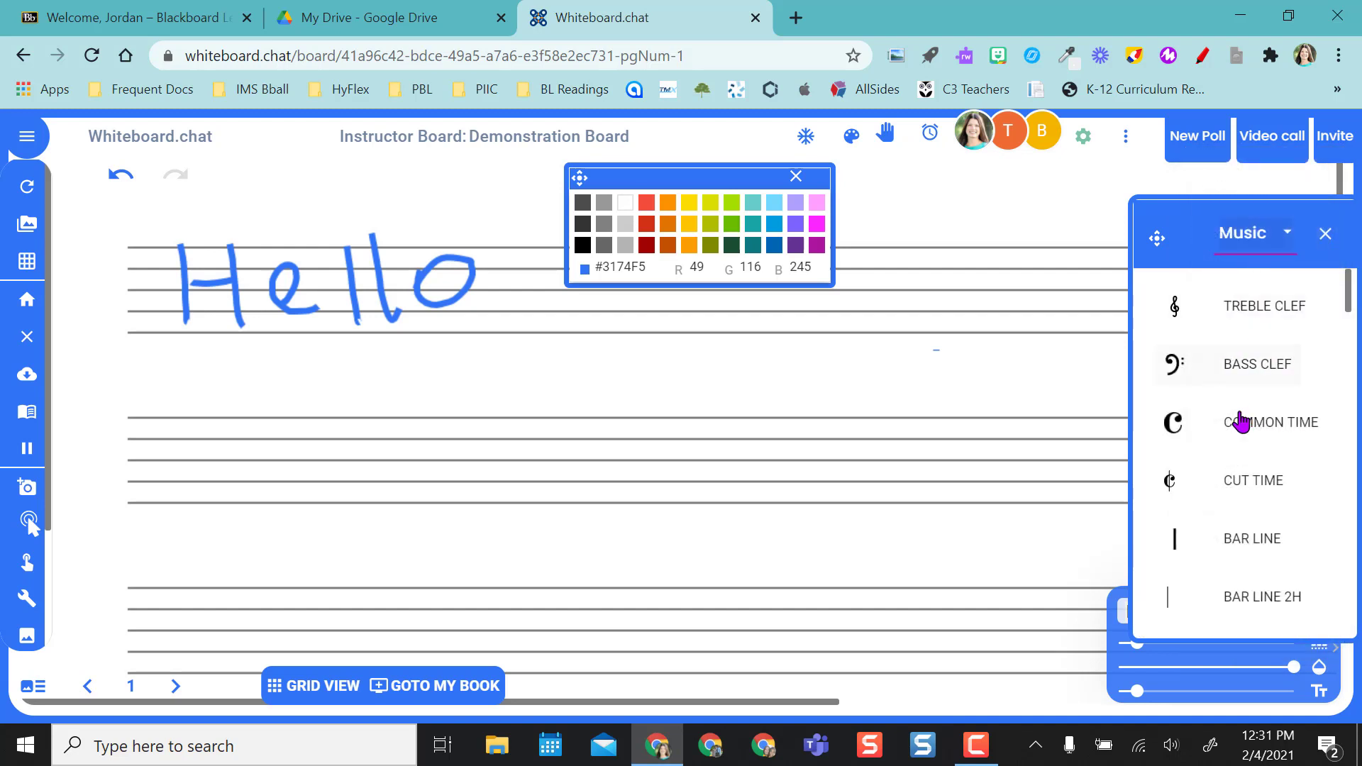
{"action": "left_click", "coordinate": [1237, 364]}
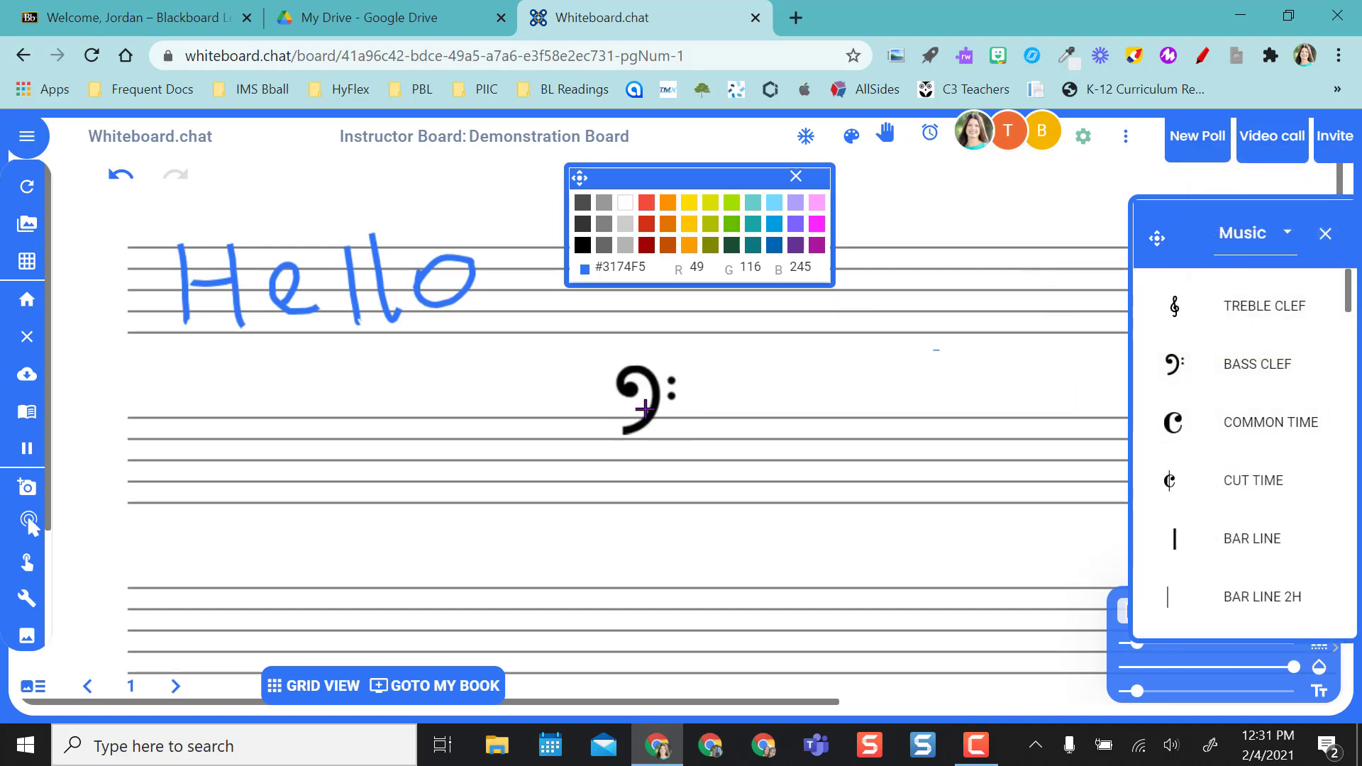
{"action": "left_click", "coordinate": [173, 460]}
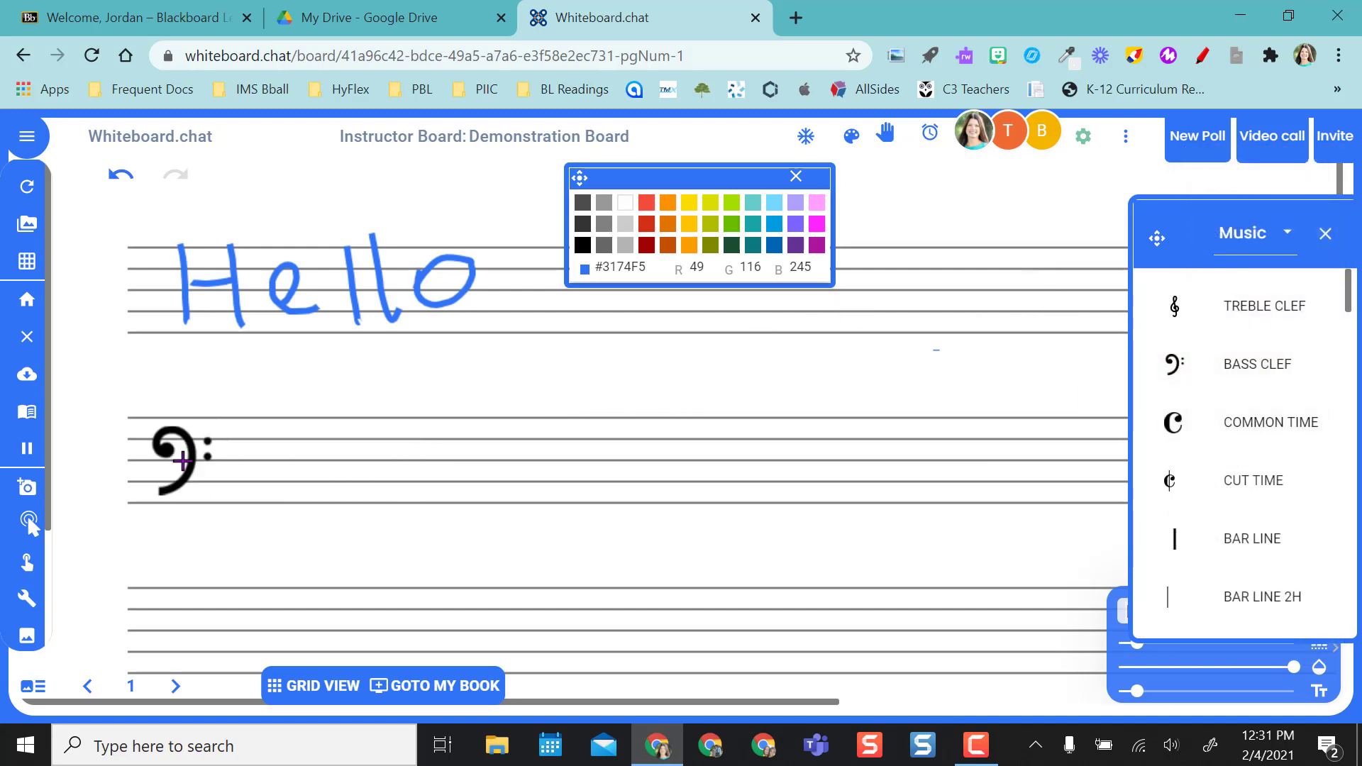
{"action": "left_click", "coordinate": [1323, 237]}
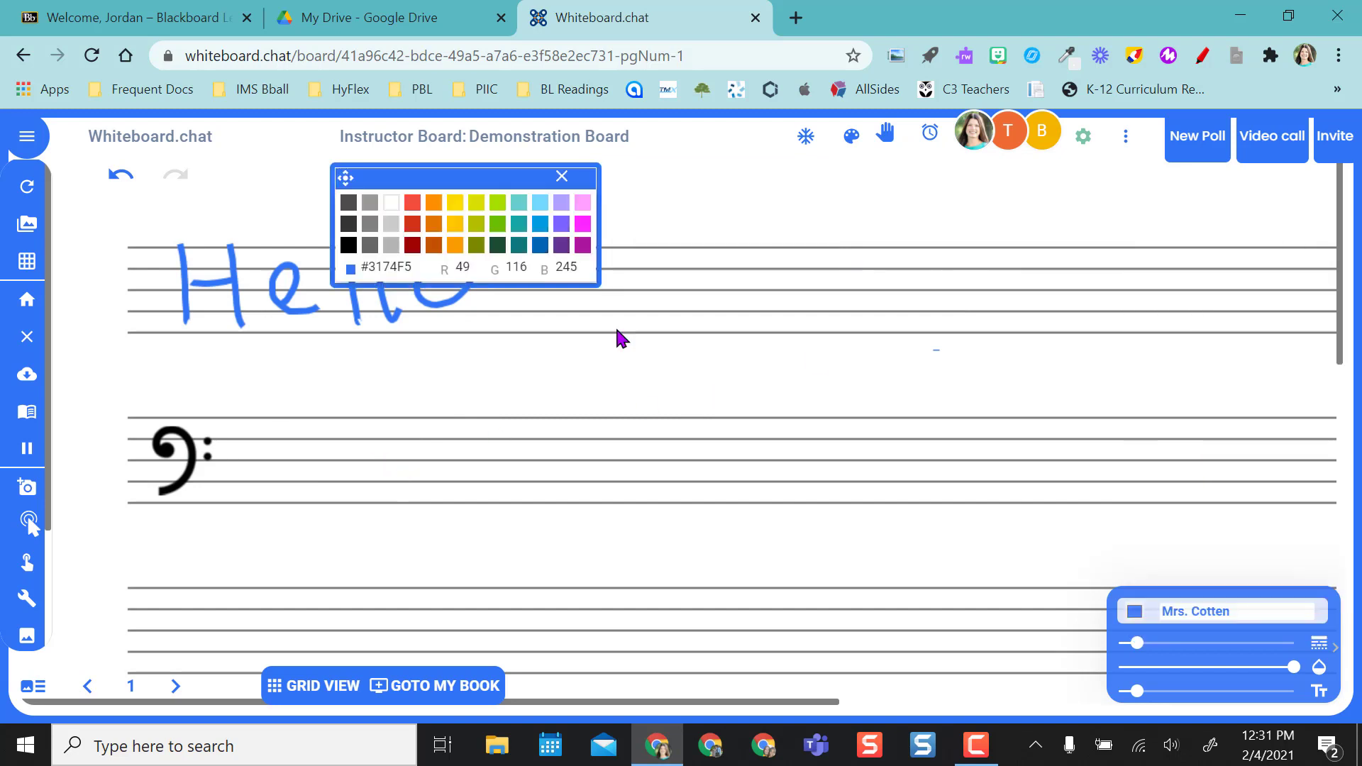
{"action": "left_click", "coordinate": [562, 177]}
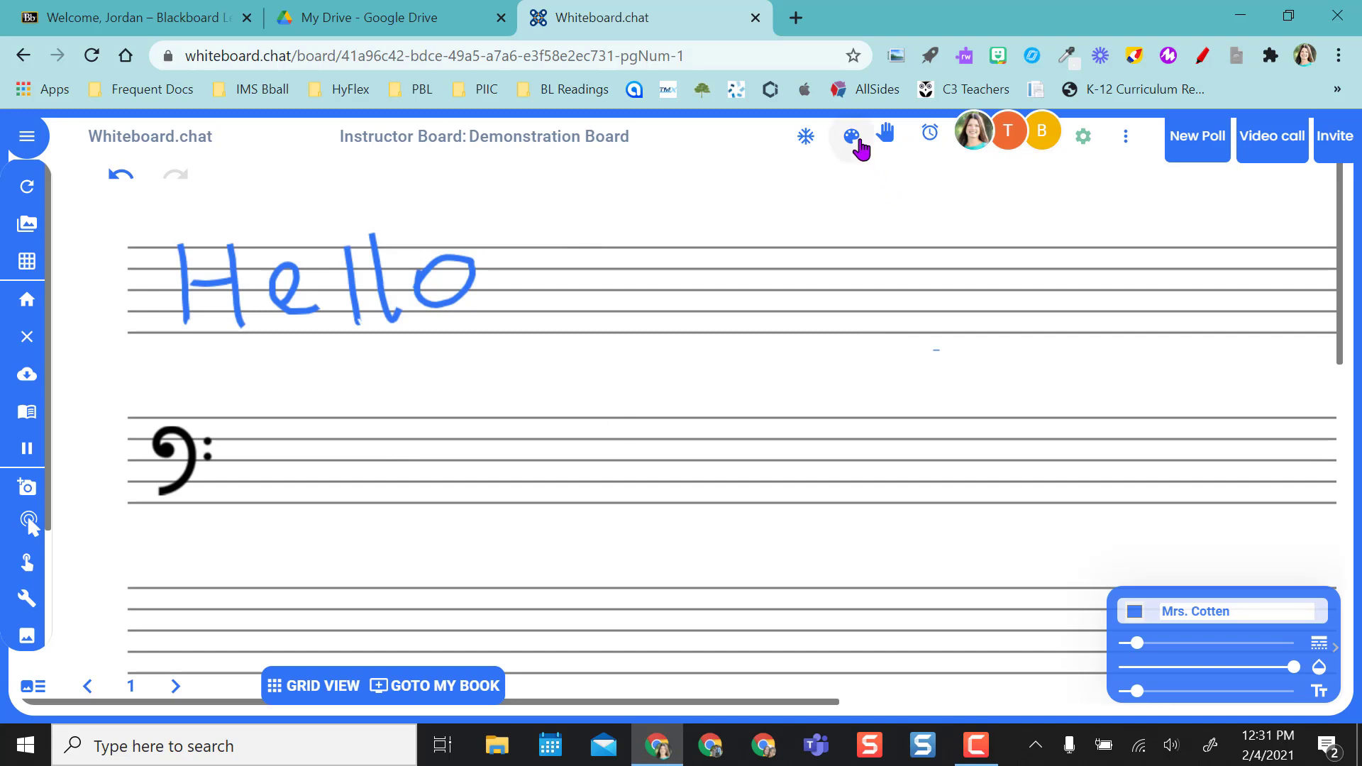
Step: Add a Spinner widget and move it to the right of the staff
{"action": "left_click", "coordinate": [857, 141]}
{"action": "left_click", "coordinate": [1283, 240]}
{"action": "scroll", "coordinate": [1268, 461], "scroll_direction": "down", "scroll_amount": 4}
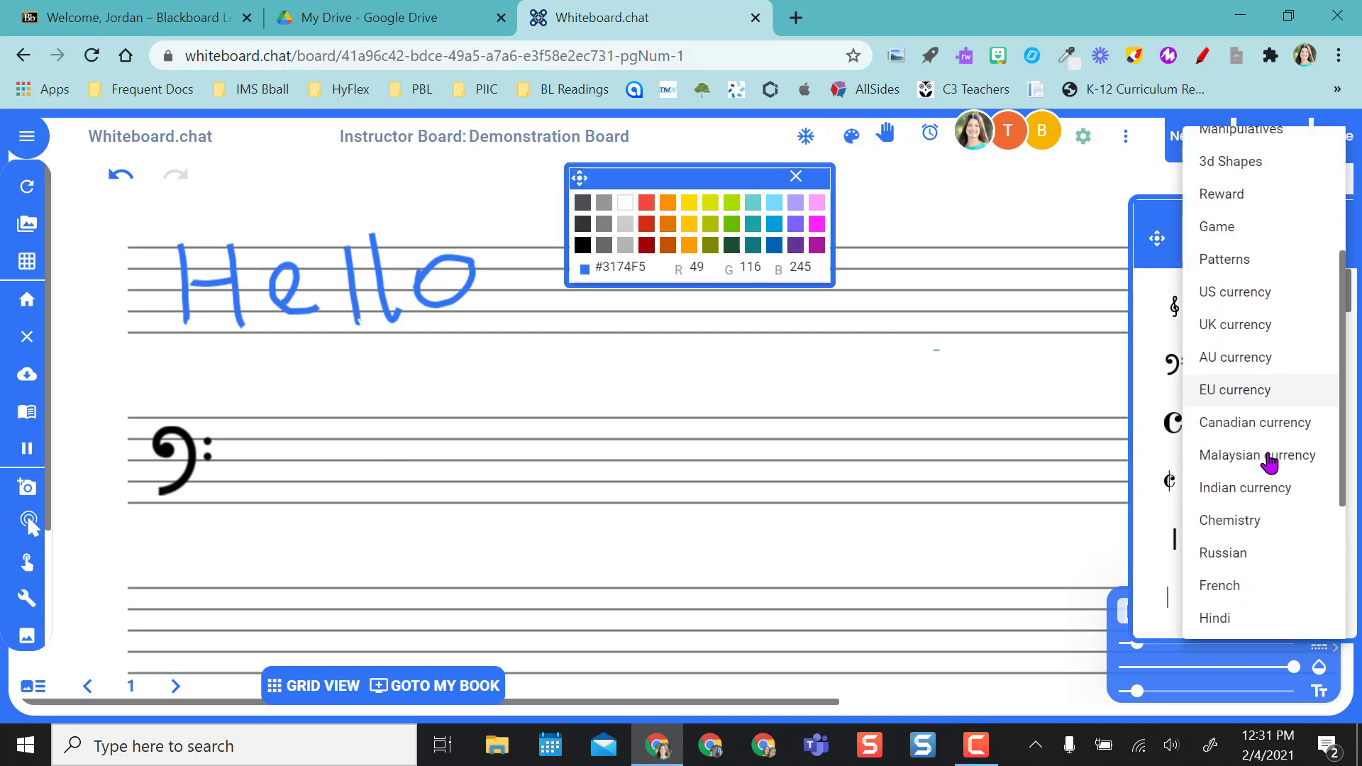
{"action": "scroll", "coordinate": [1269, 462], "scroll_direction": "down", "scroll_amount": 4}
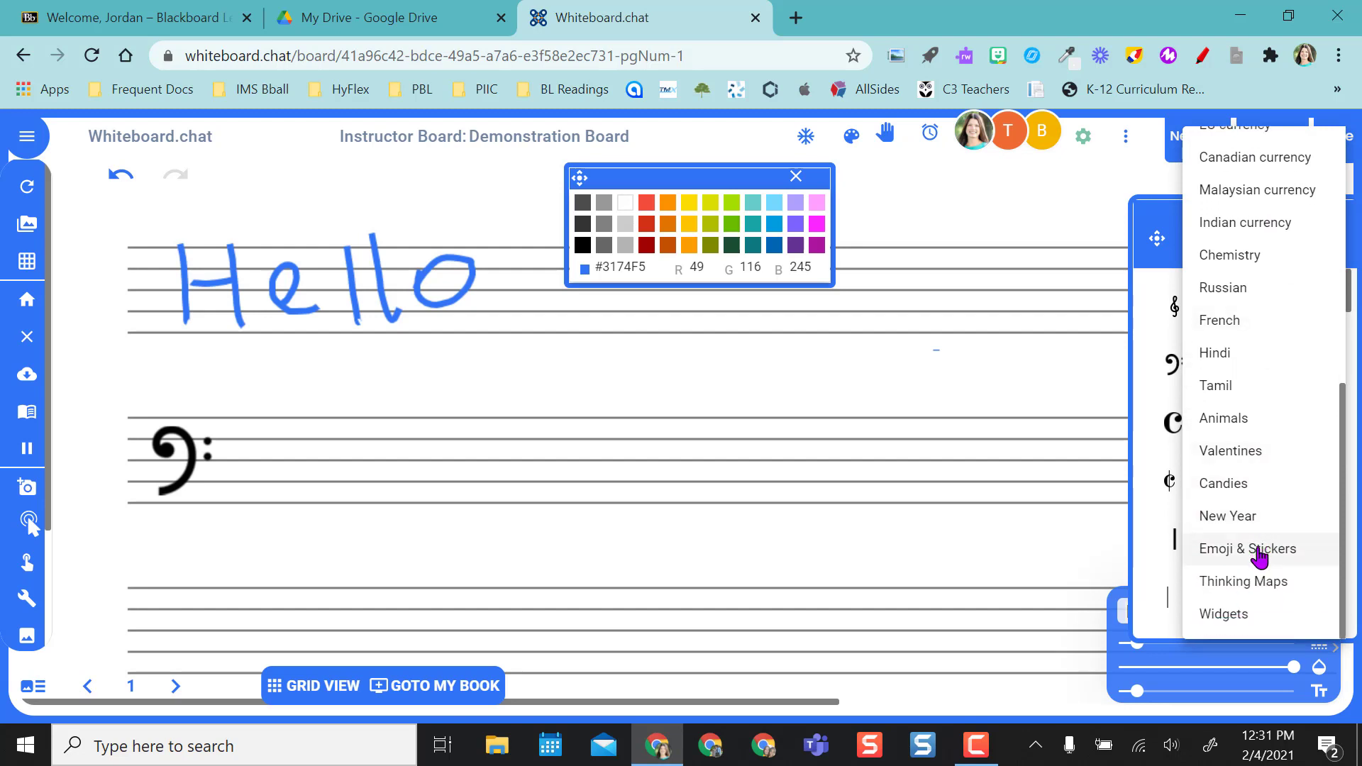
{"action": "left_click", "coordinate": [1234, 618]}
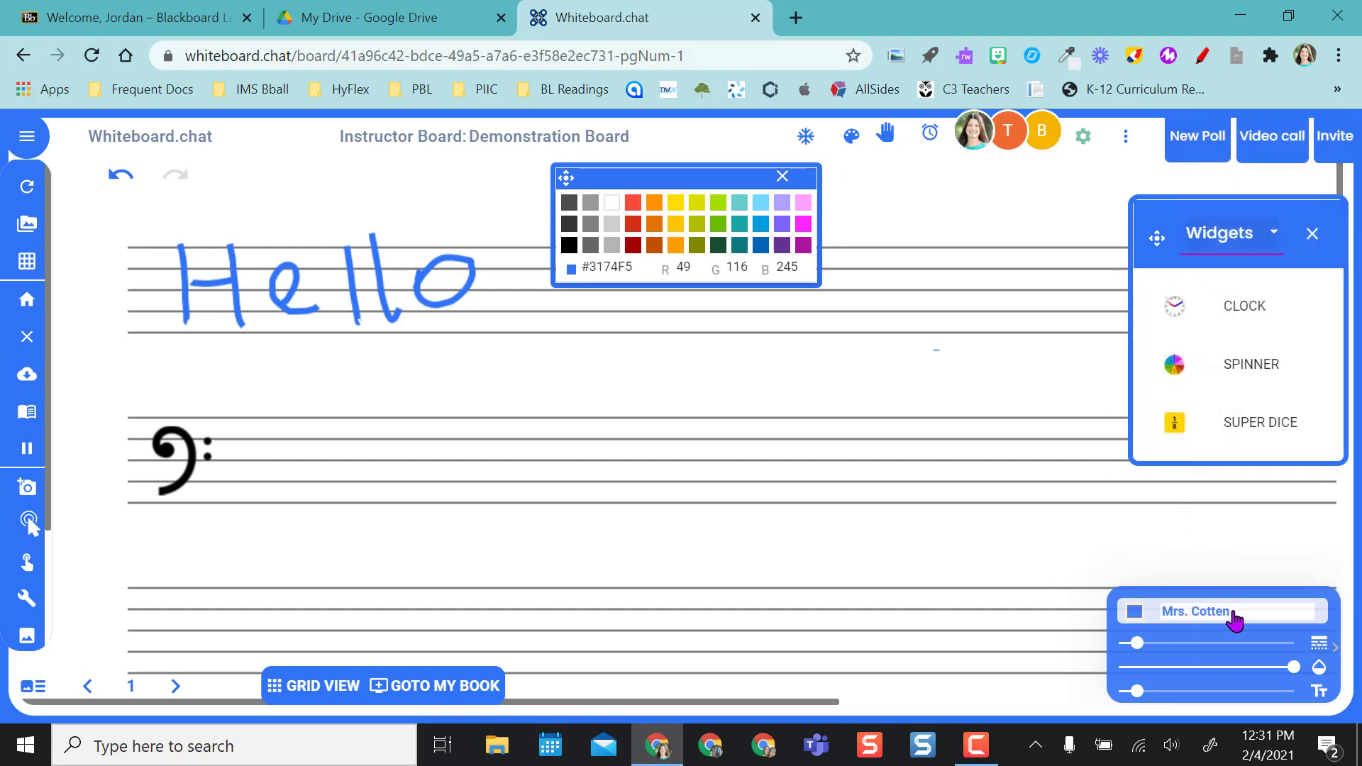
{"action": "left_click", "coordinate": [1230, 366]}
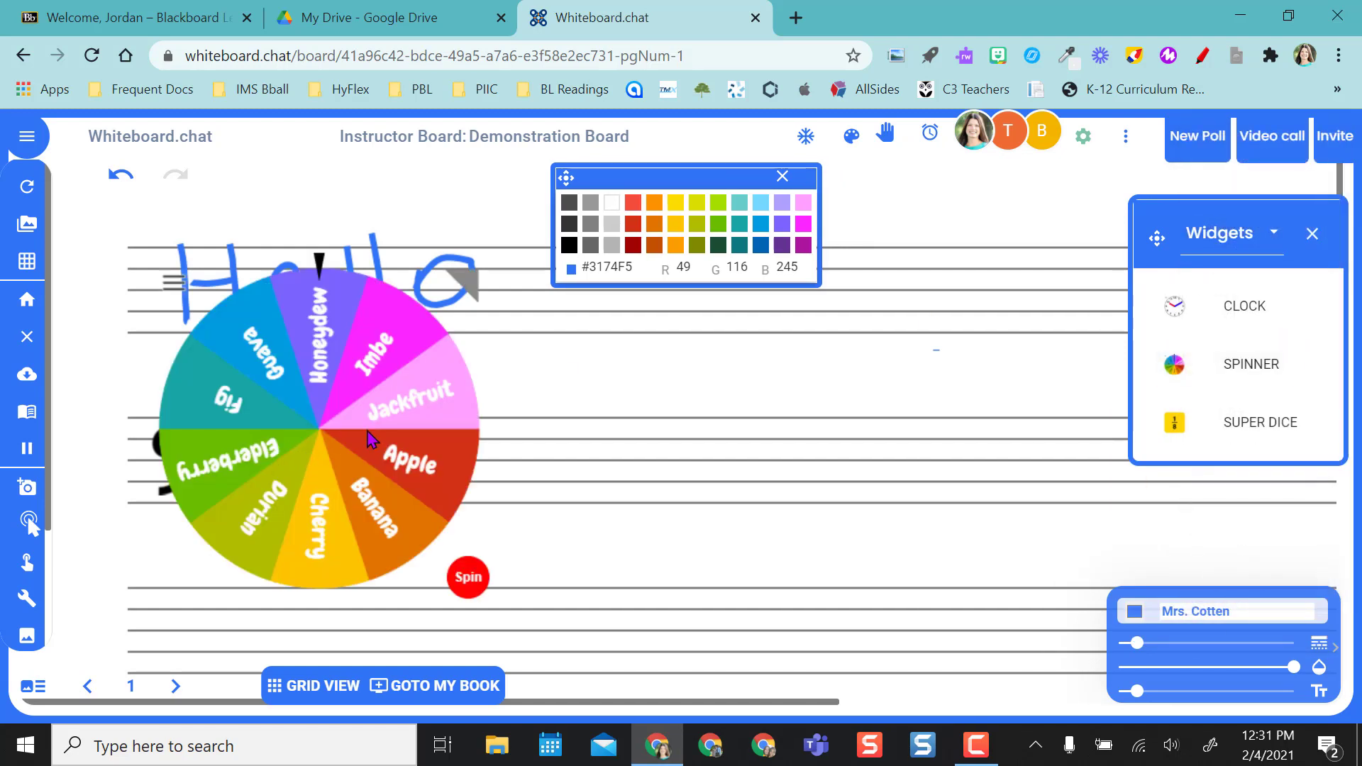
{"action": "left_click", "coordinate": [27, 525]}
{"action": "left_click_drag", "start_coordinate": [396, 514], "coordinate": [915, 464]}
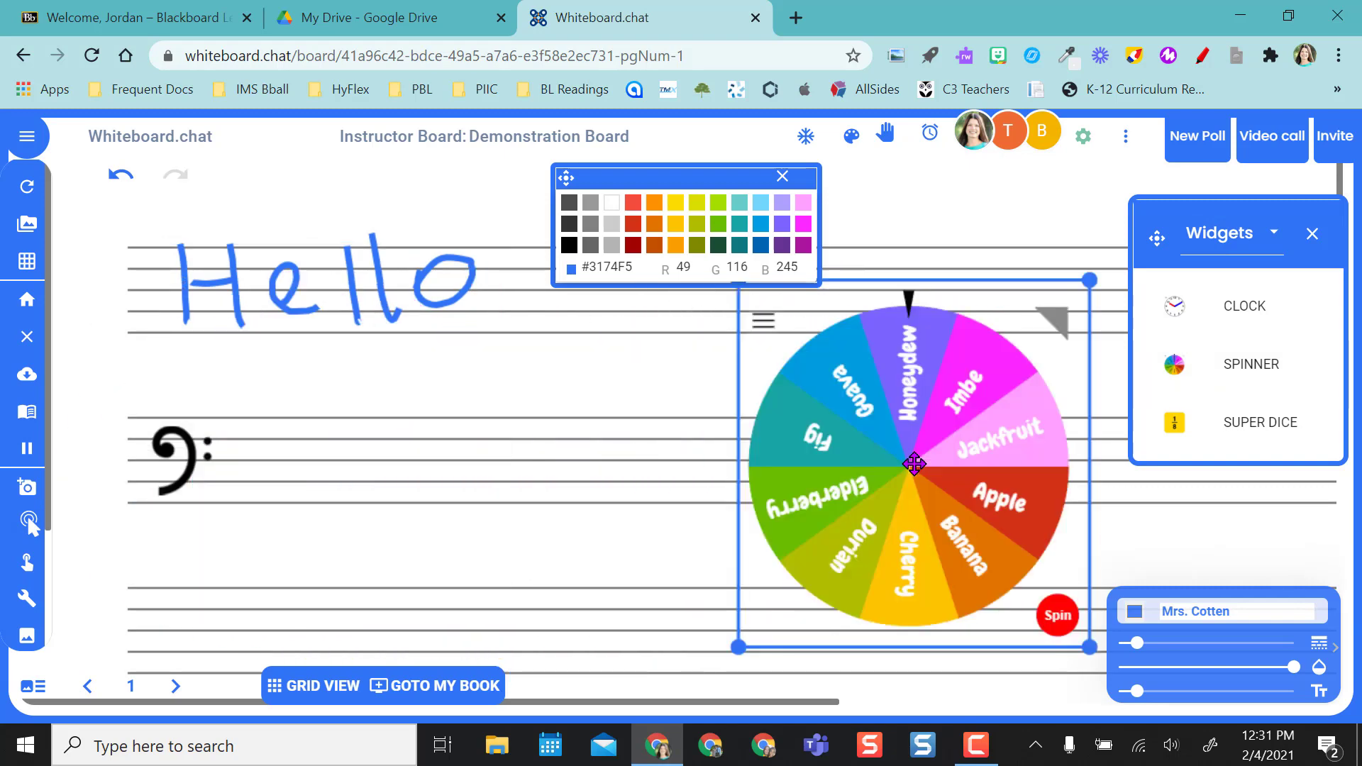
Step: Set the spinner results to Tupac and Biggie with synced student spins, spin it, and view the grid
{"action": "left_click", "coordinate": [764, 320]}
{"action": "left_click_drag", "start_coordinate": [780, 474], "coordinate": [908, 688]}
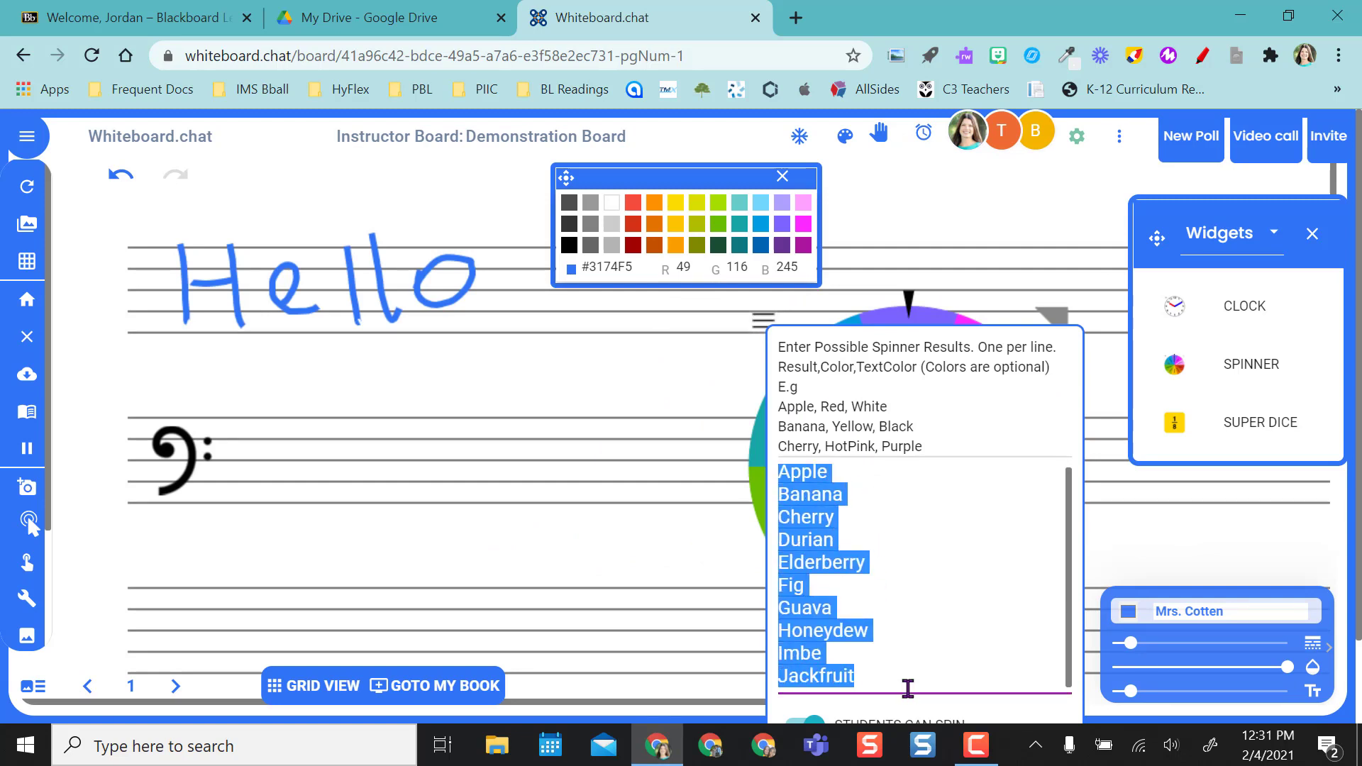
{"action": "type", "text": "Tupac"}
{"action": "key", "text": "Return"}
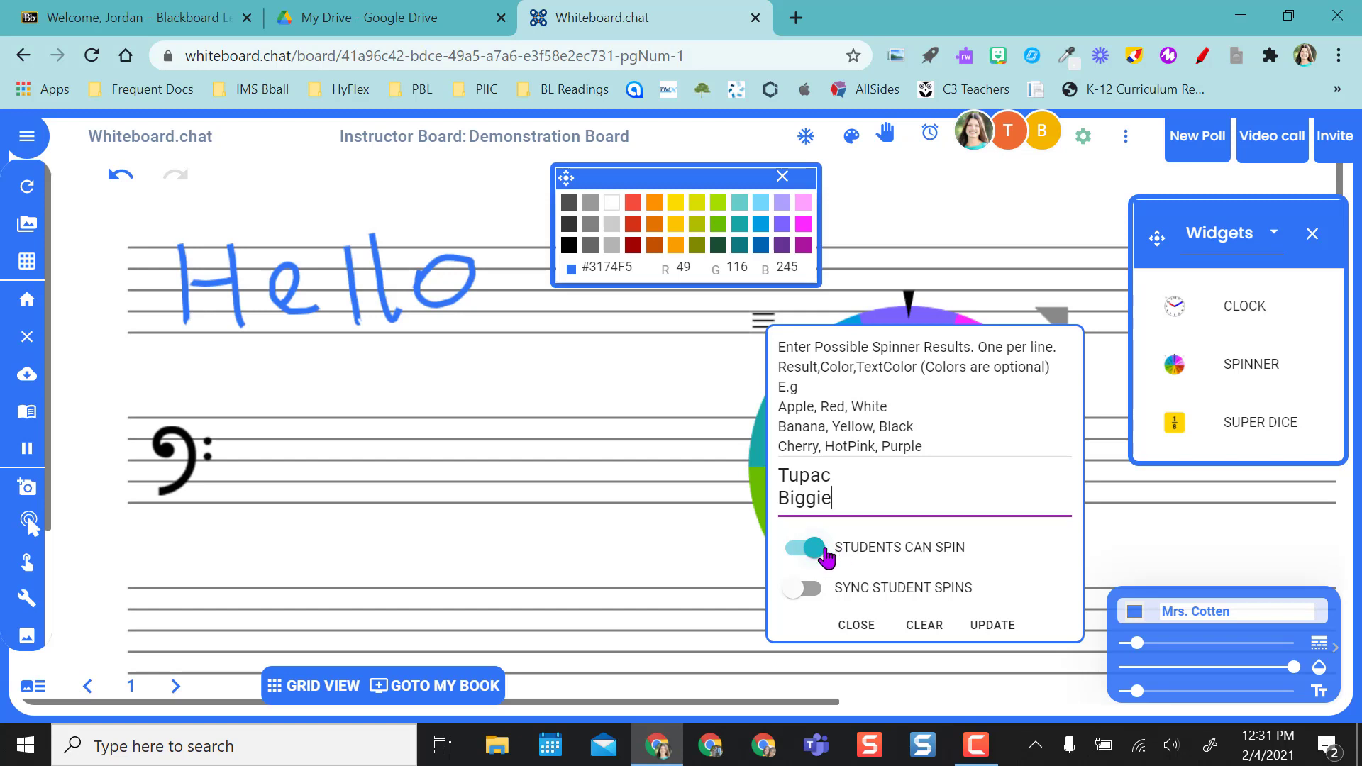
{"action": "left_click", "coordinate": [801, 589]}
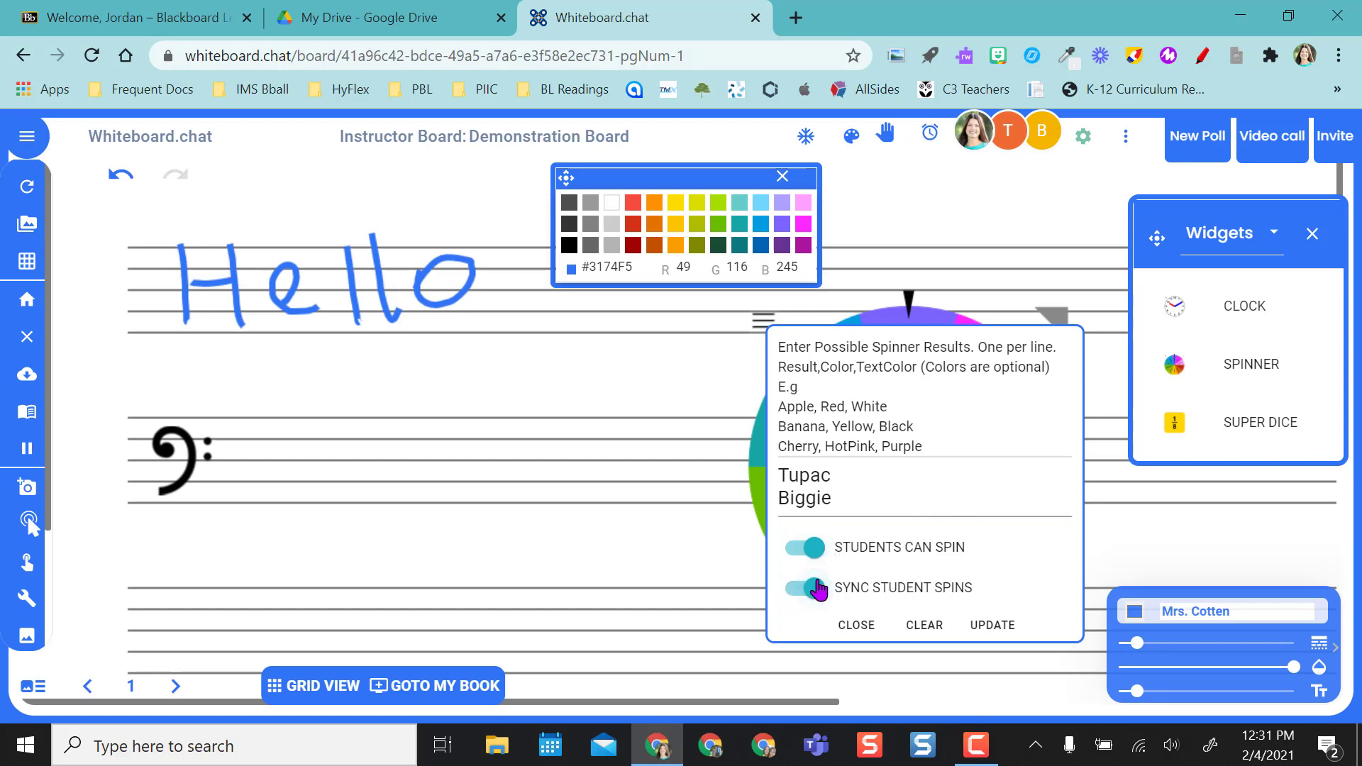
{"action": "left_click", "coordinate": [987, 627]}
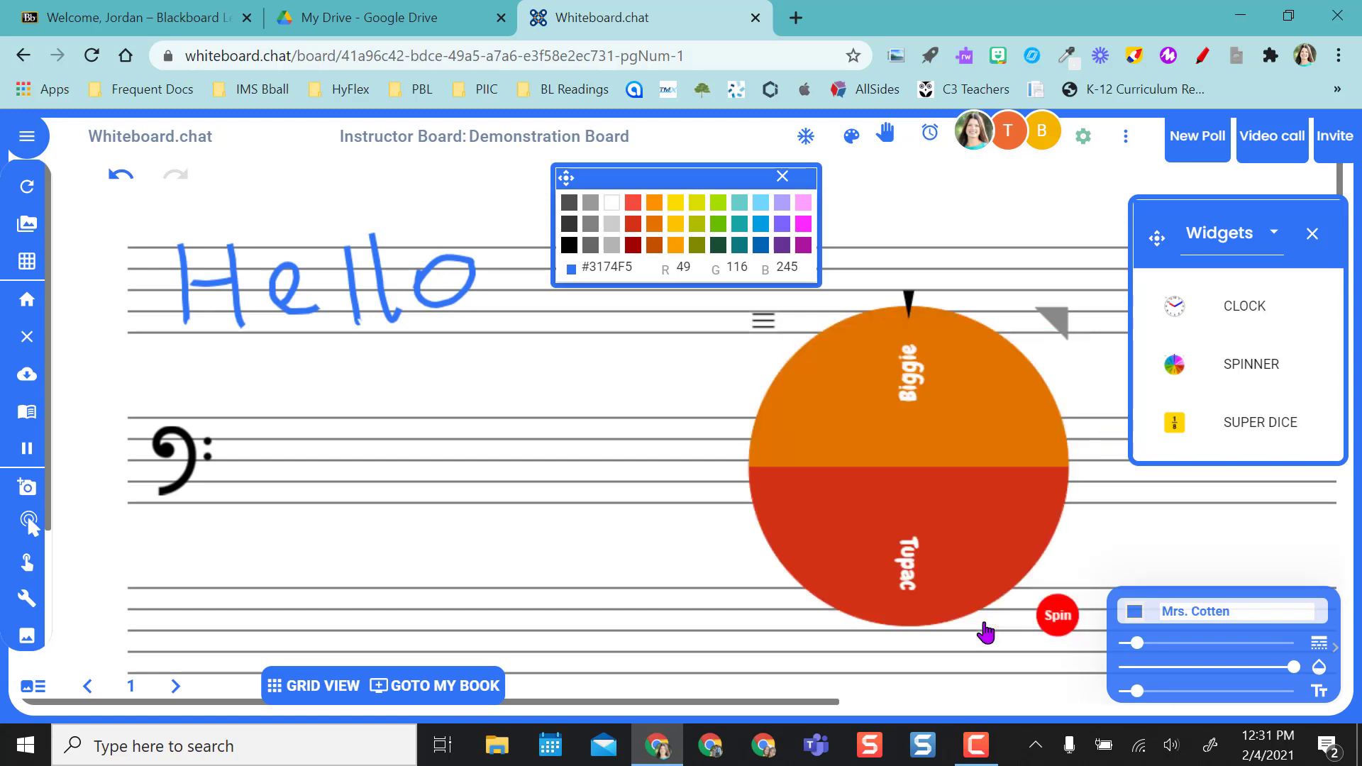
{"action": "left_click", "coordinate": [1064, 621]}
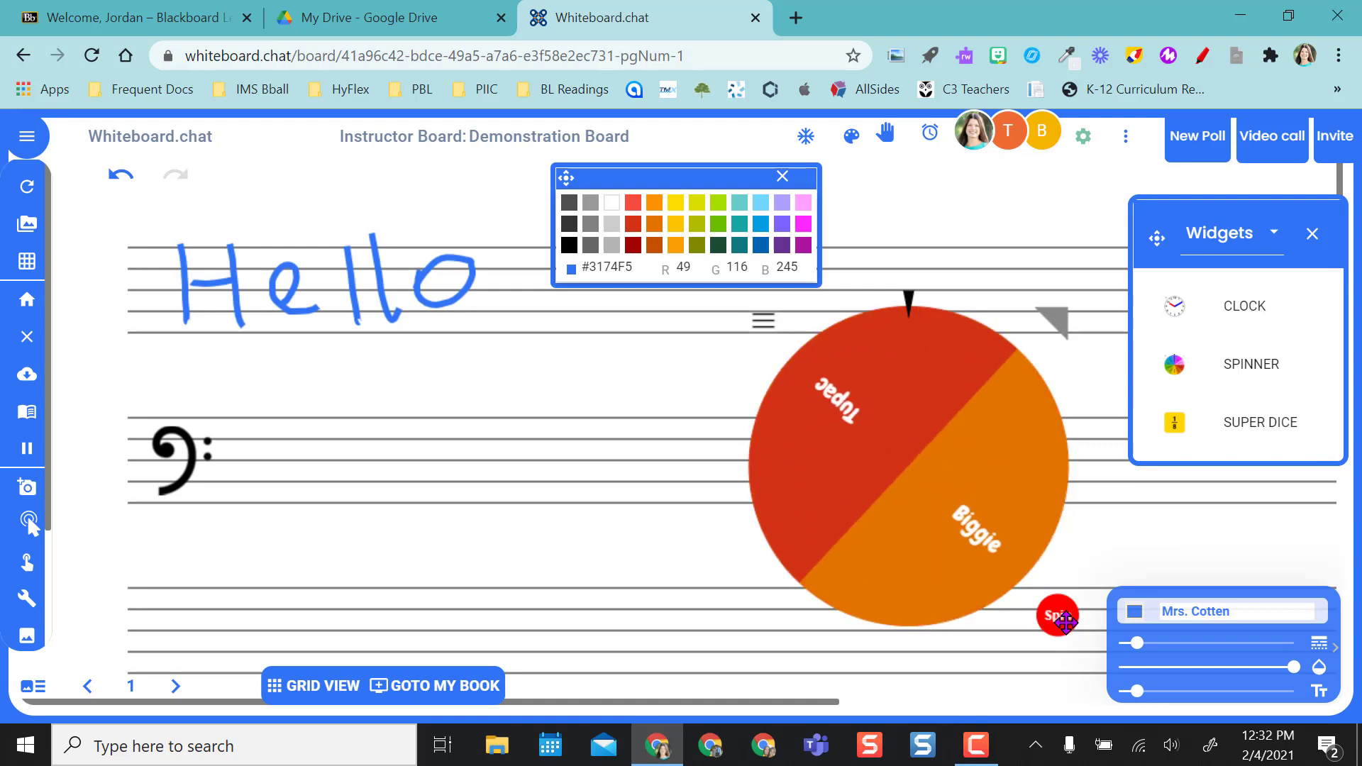
{"action": "left_click", "coordinate": [313, 688]}
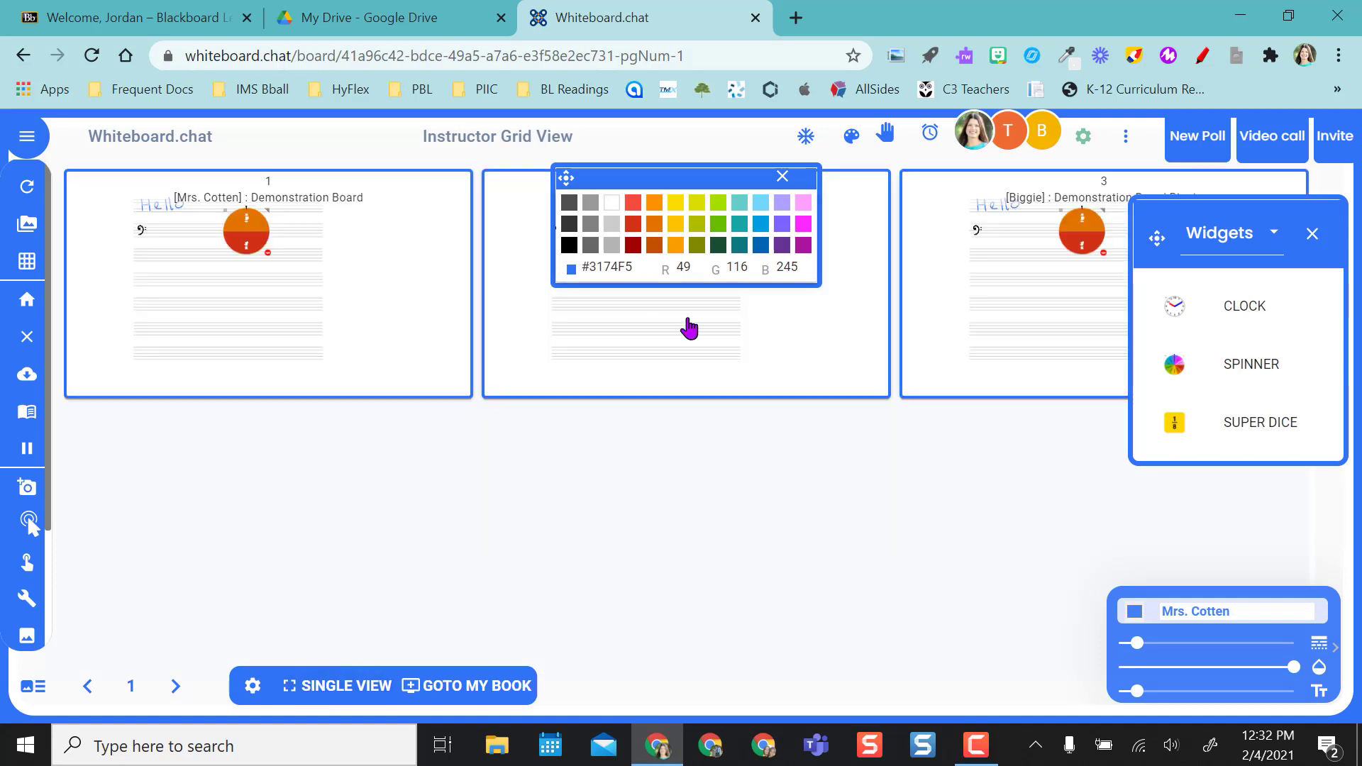
Step: Close the colour palette, return to single view, and list the widget categories
{"action": "left_click", "coordinate": [782, 175]}
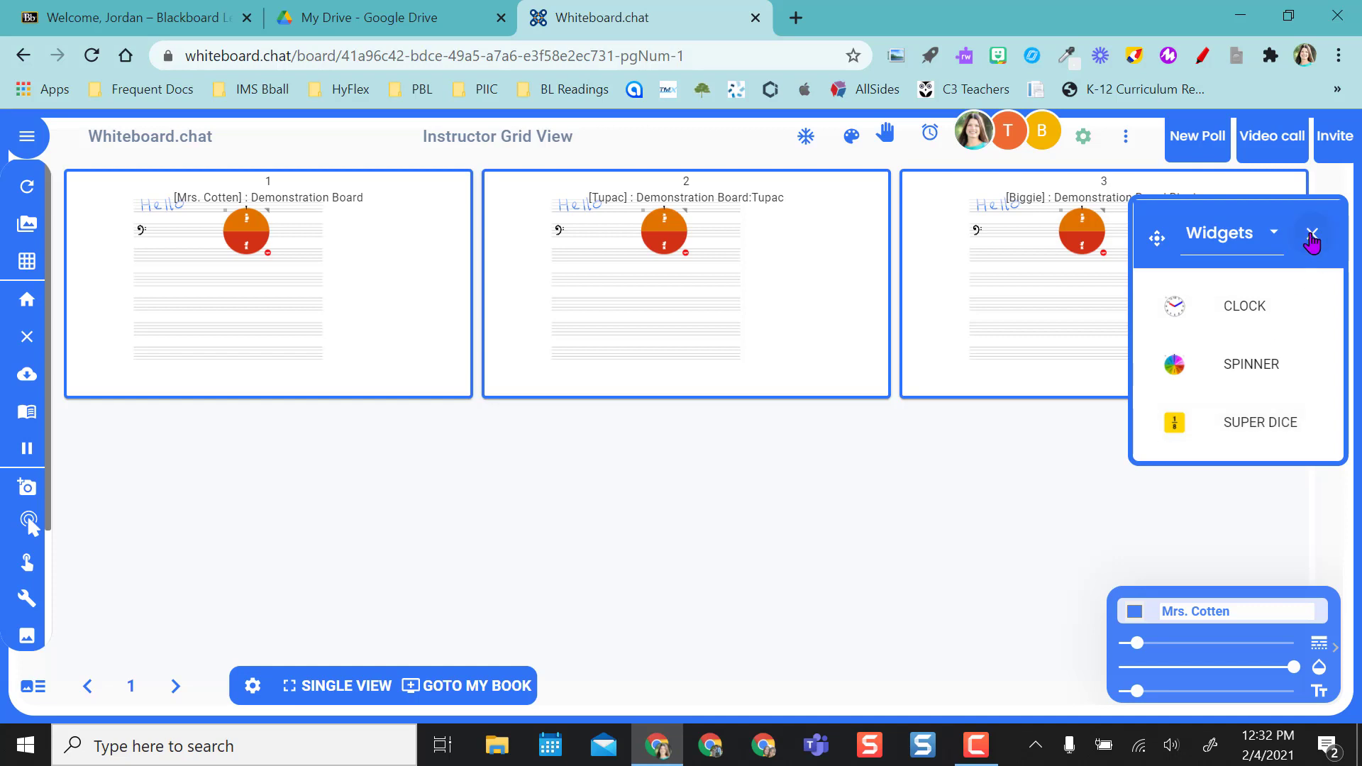
{"action": "left_click", "coordinate": [1312, 239]}
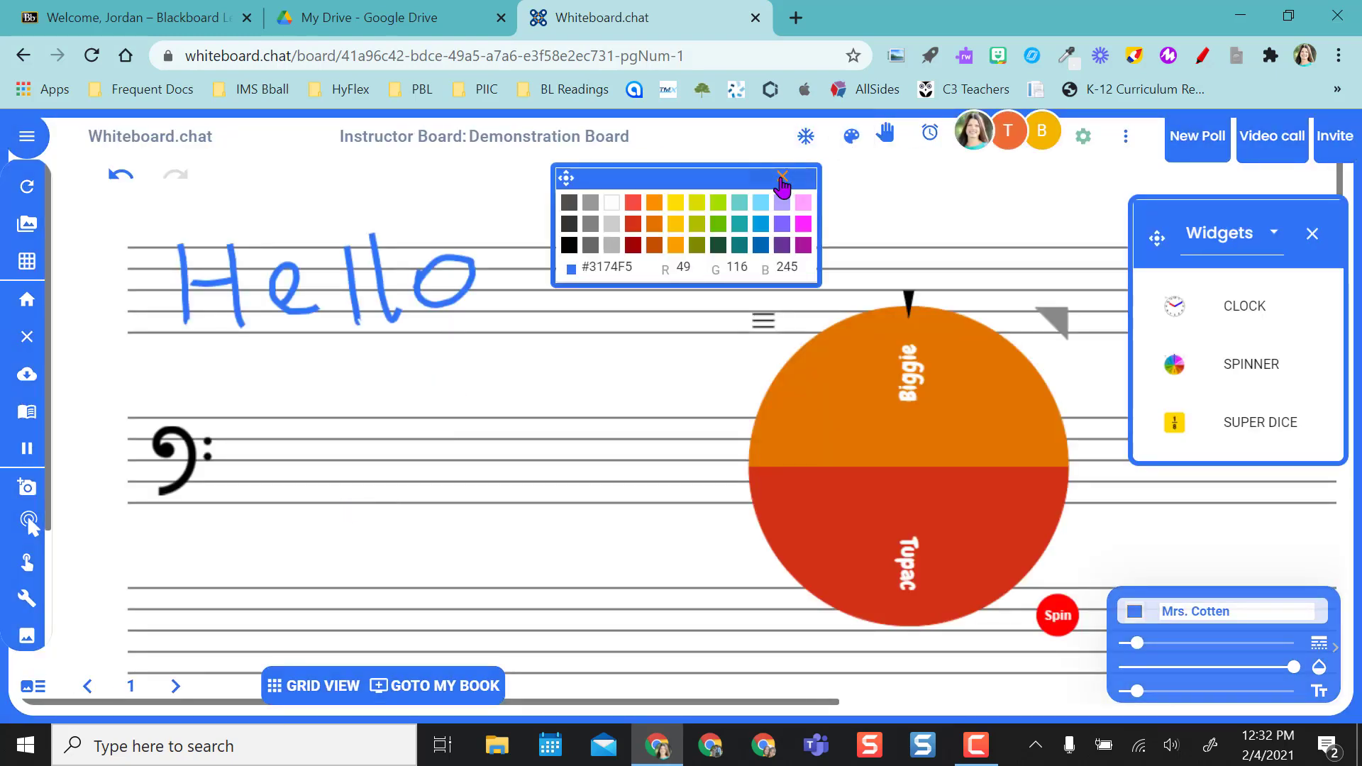
{"action": "left_click", "coordinate": [1257, 241]}
{"action": "scroll", "coordinate": [1268, 318], "scroll_direction": "up", "scroll_amount": 7}
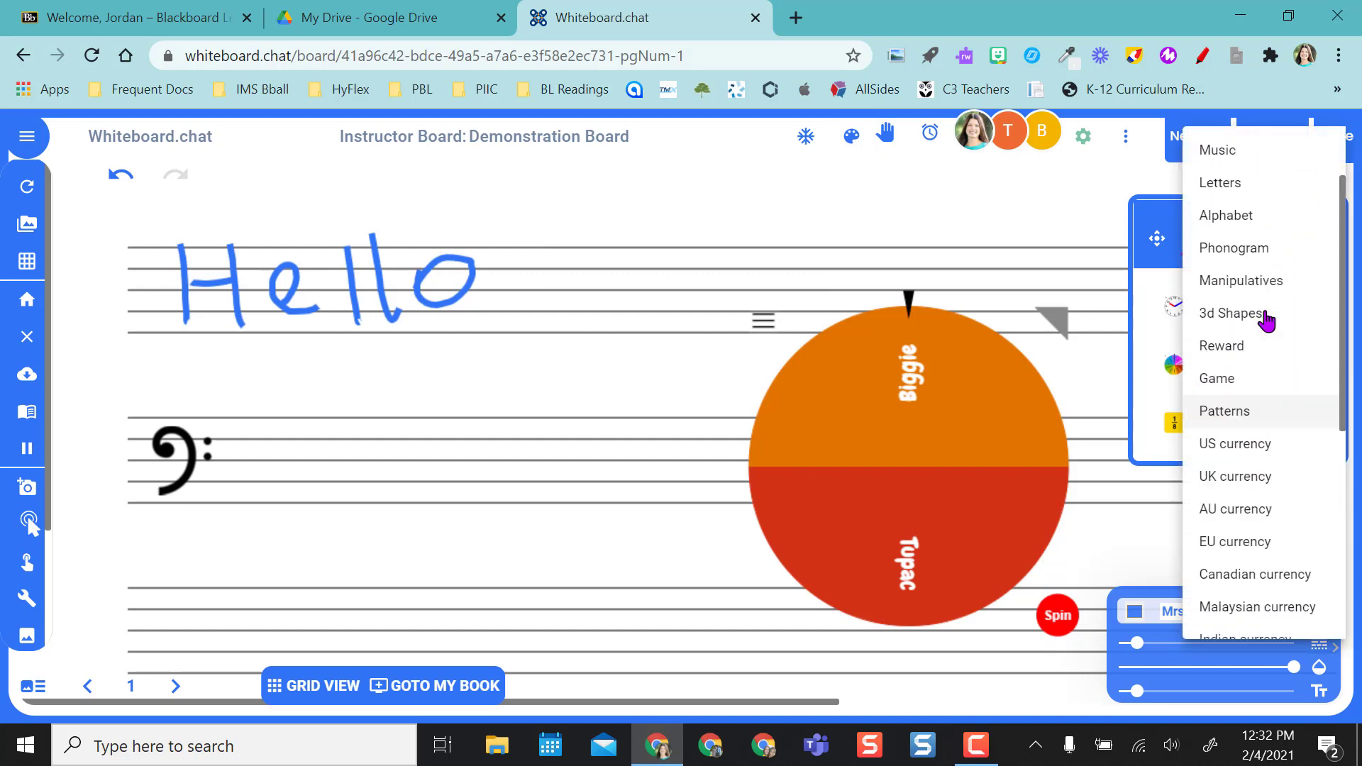
Step: Browse the Manipulatives widgets, then close that panel
{"action": "left_click", "coordinate": [1234, 383]}
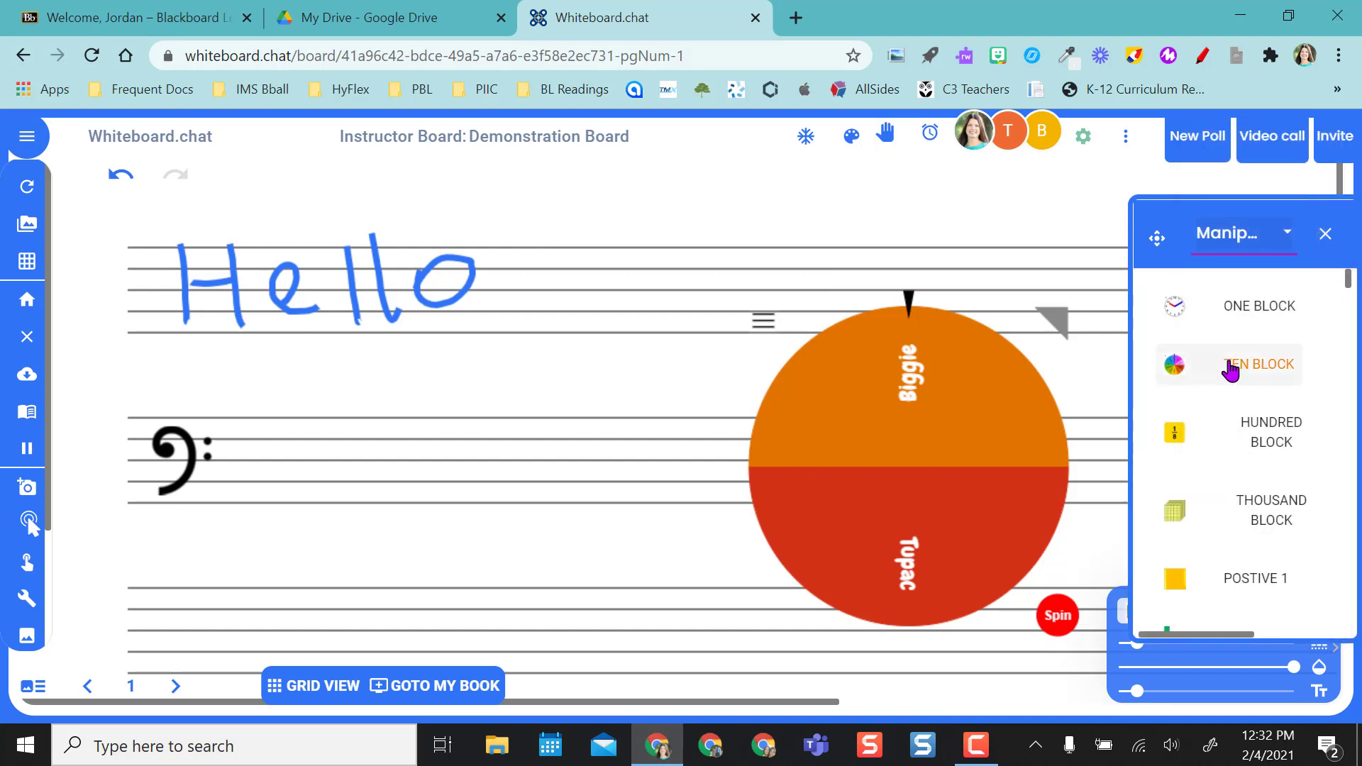
{"action": "scroll", "coordinate": [1279, 510], "scroll_direction": "down", "scroll_amount": 12}
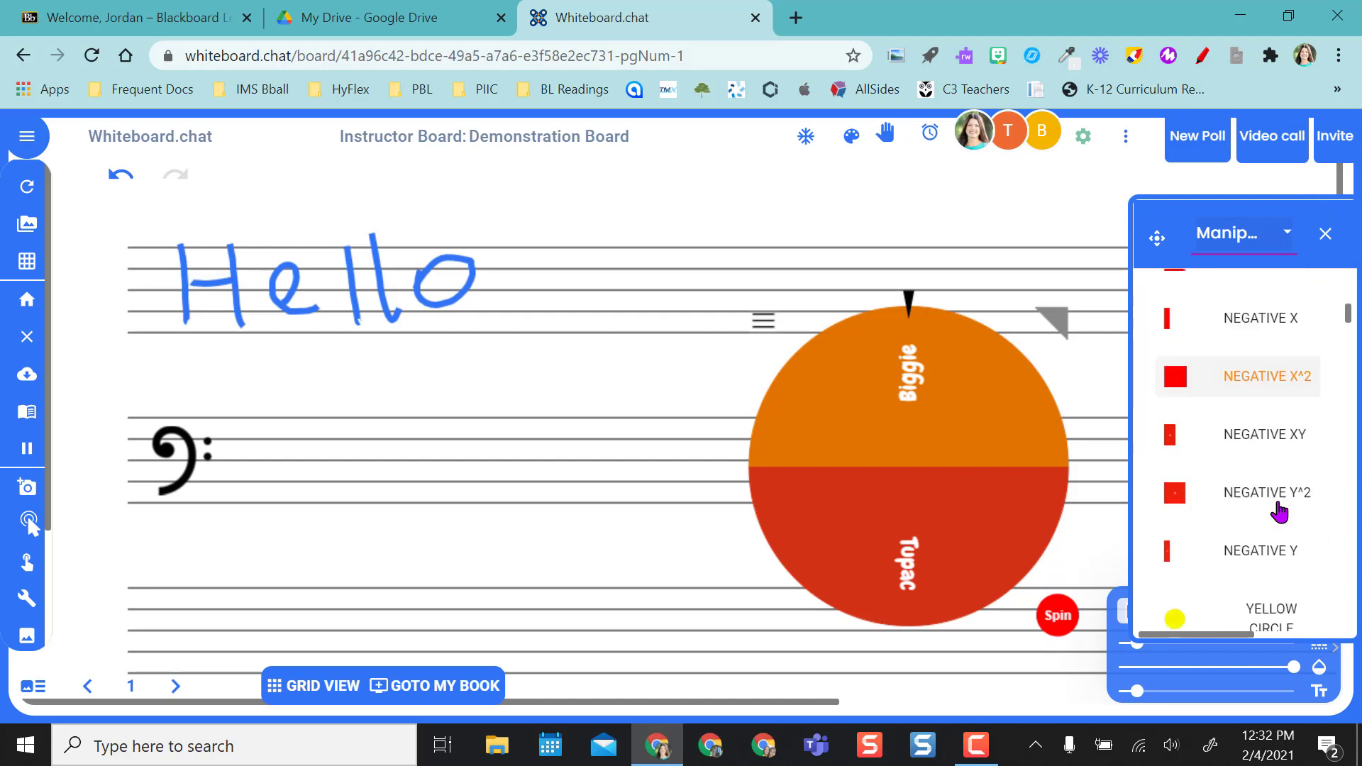
{"action": "scroll", "coordinate": [1279, 511], "scroll_direction": "up", "scroll_amount": 4}
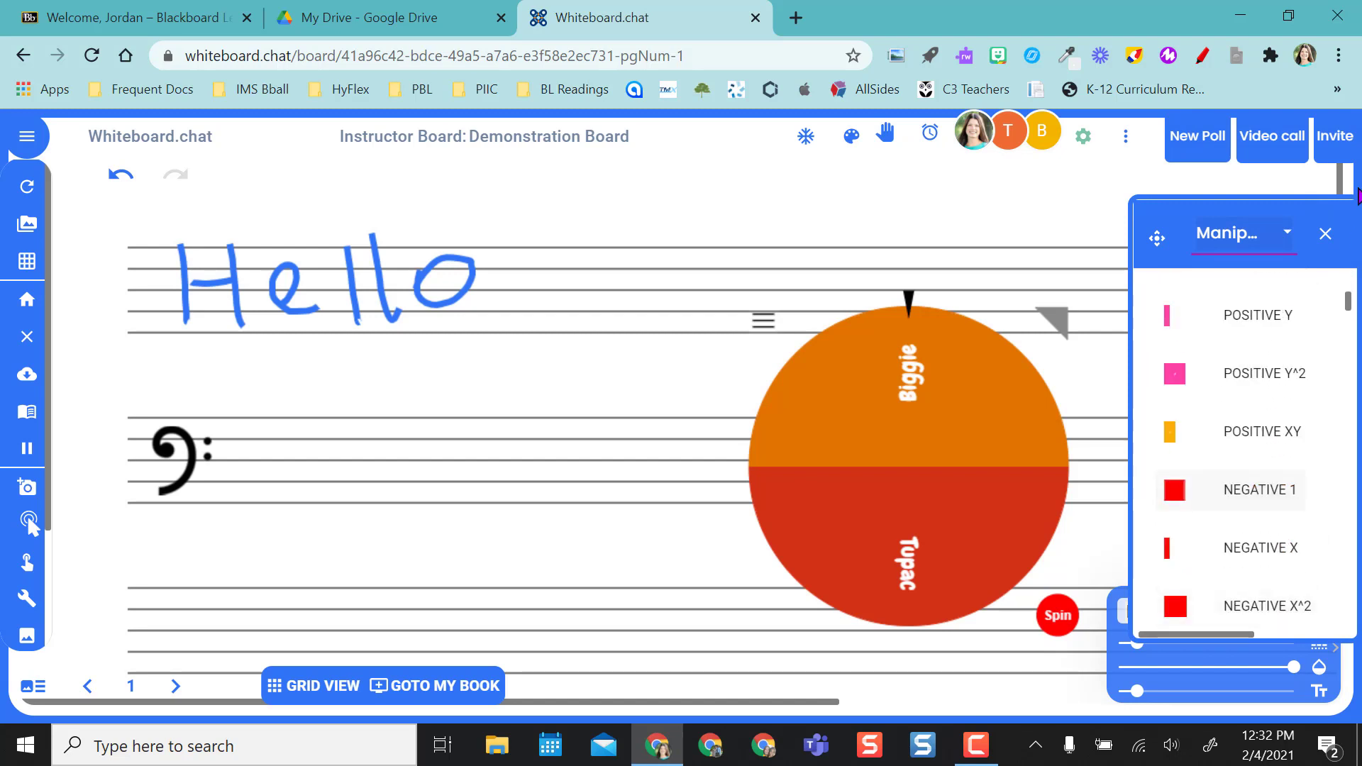
{"action": "left_click", "coordinate": [1322, 236]}
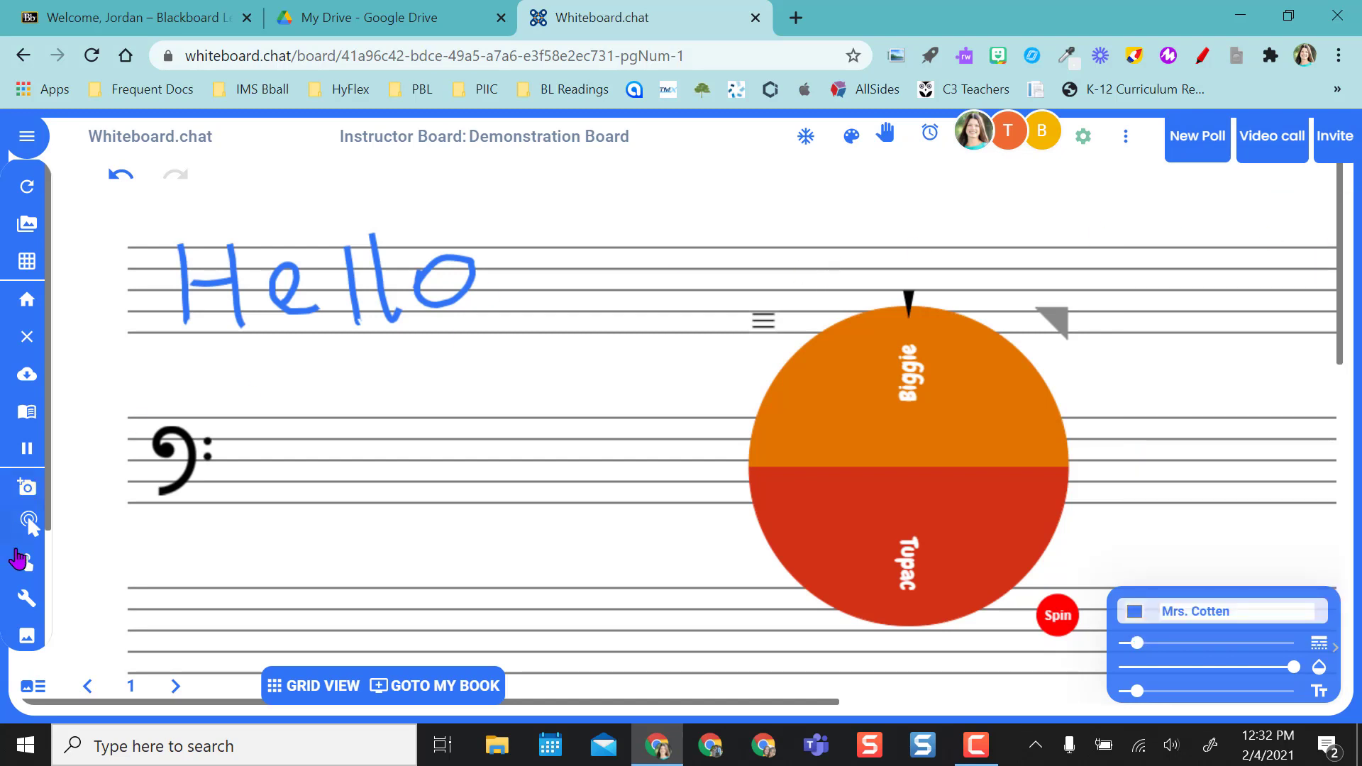
Step: Scroll through the extra board Tools list, then dismiss it
{"action": "scroll", "coordinate": [27, 525], "scroll_direction": "down", "scroll_amount": 2}
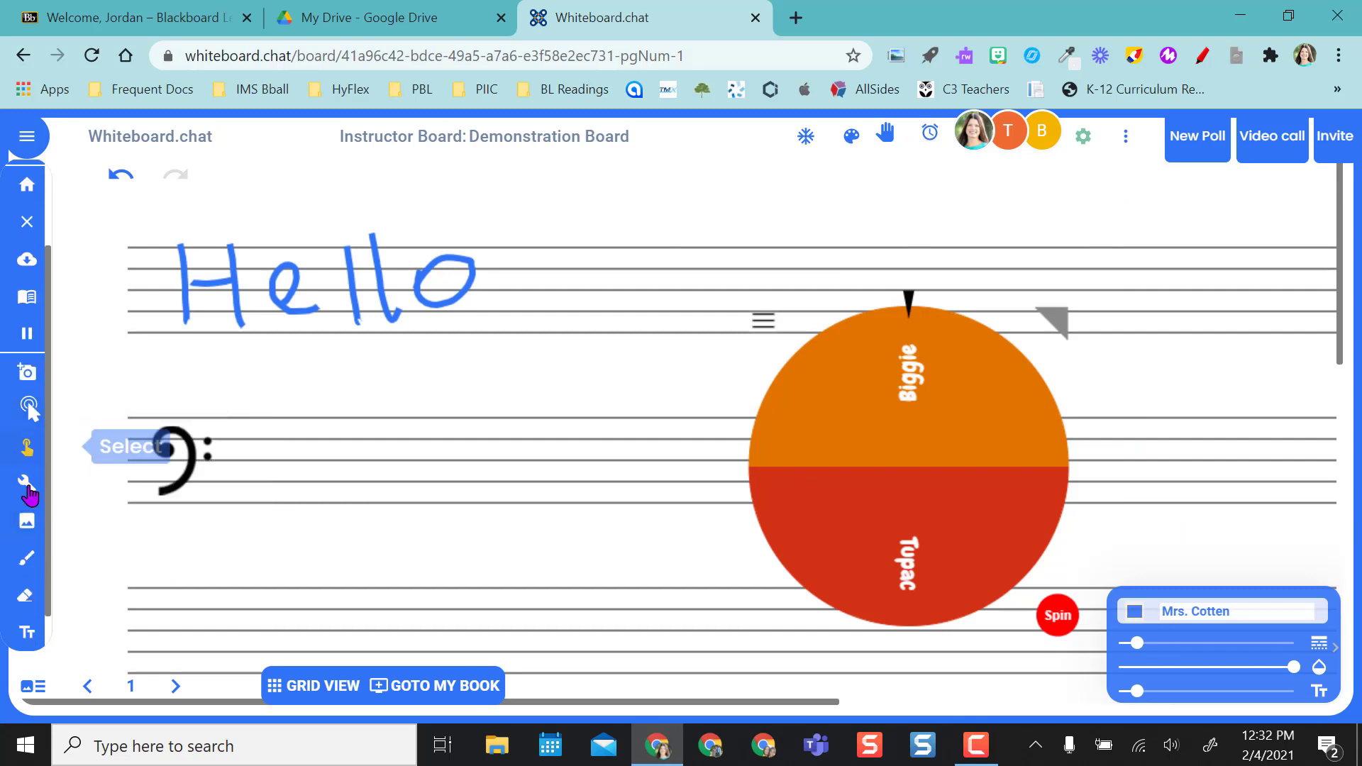
{"action": "left_click", "coordinate": [28, 499]}
{"action": "scroll", "coordinate": [212, 596], "scroll_direction": "down", "scroll_amount": 2}
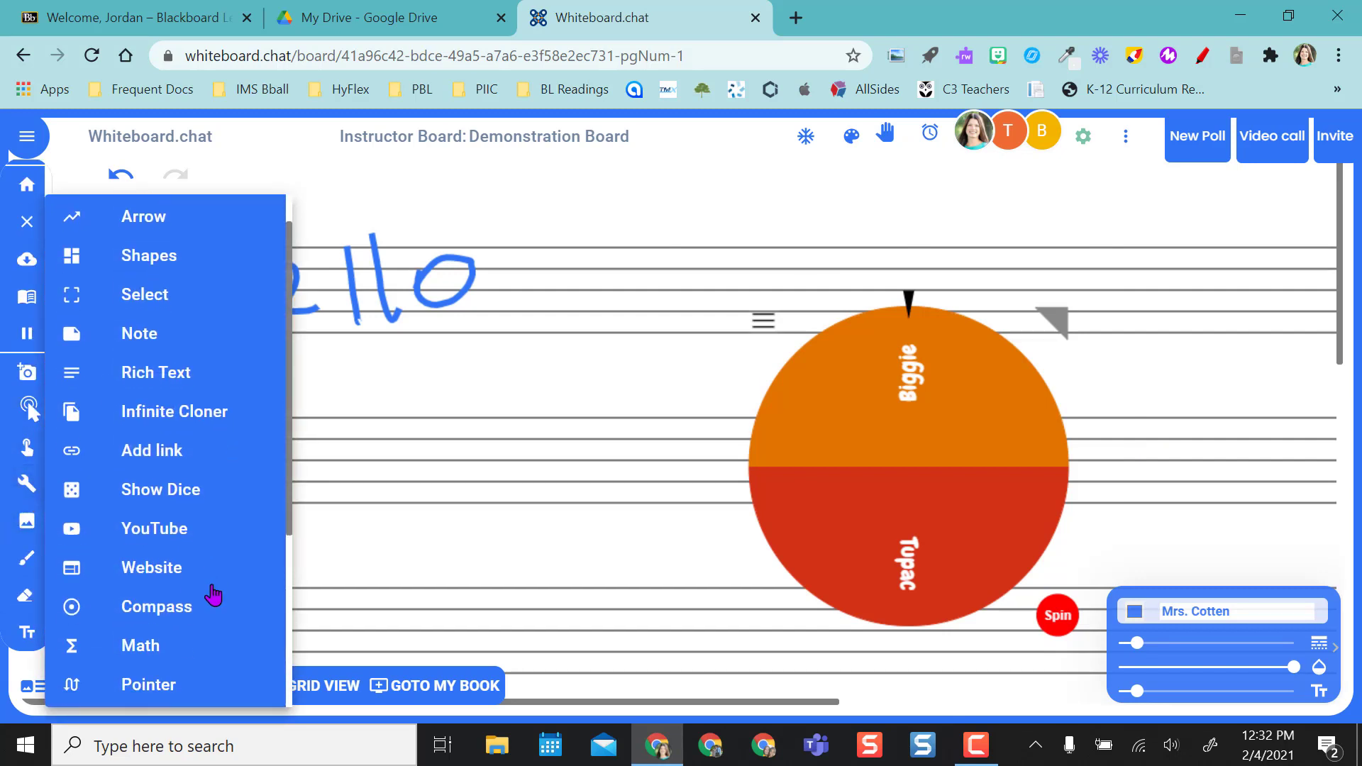
{"action": "scroll", "coordinate": [213, 595], "scroll_direction": "up", "scroll_amount": 2}
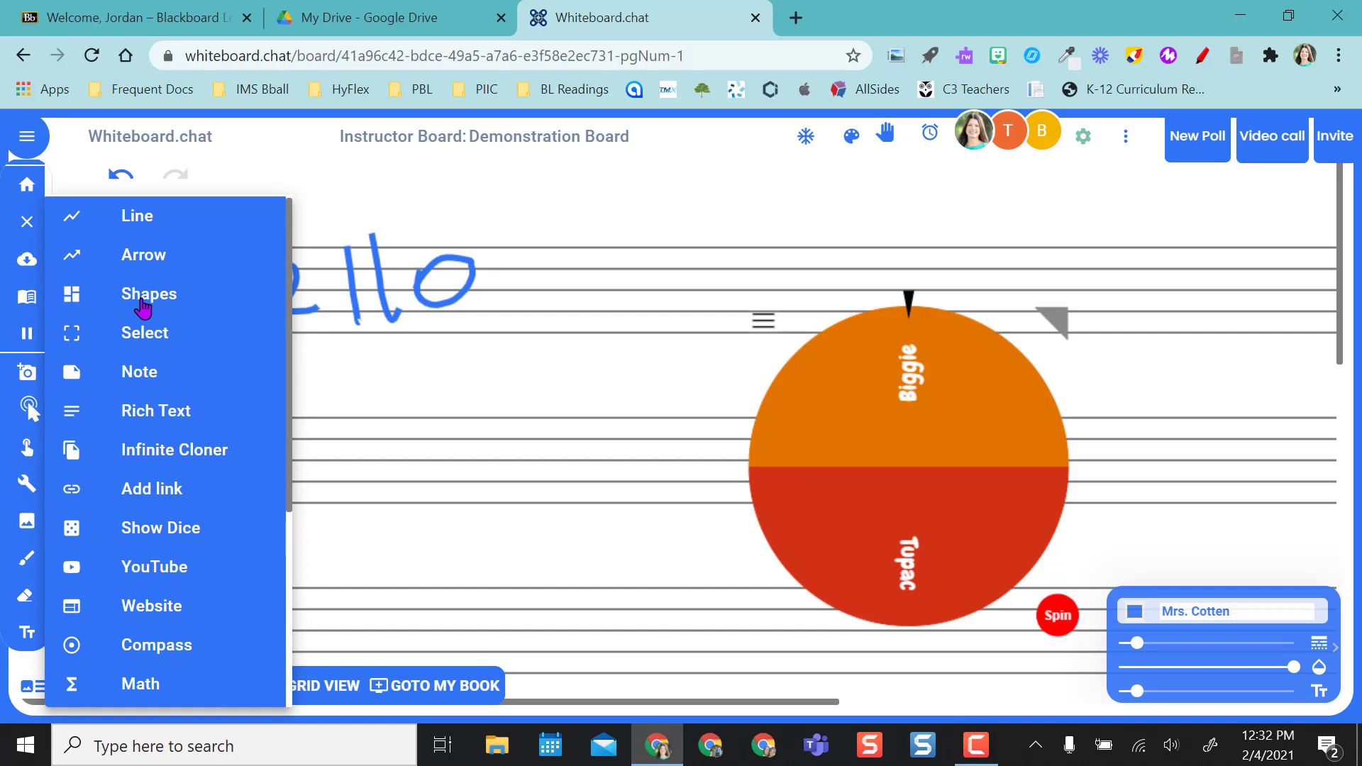
{"action": "scroll", "coordinate": [189, 515], "scroll_direction": "down", "scroll_amount": 5}
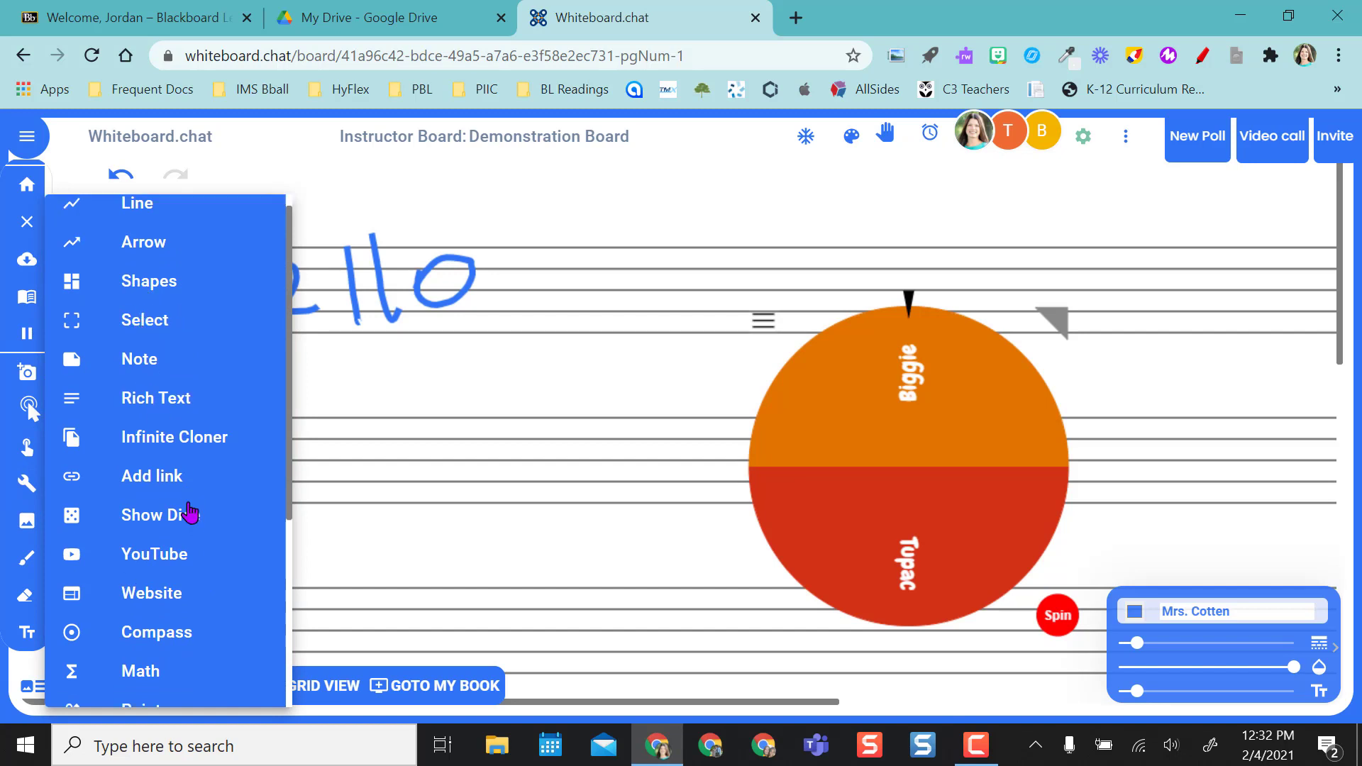
{"action": "scroll", "coordinate": [189, 514], "scroll_direction": "down", "scroll_amount": 4}
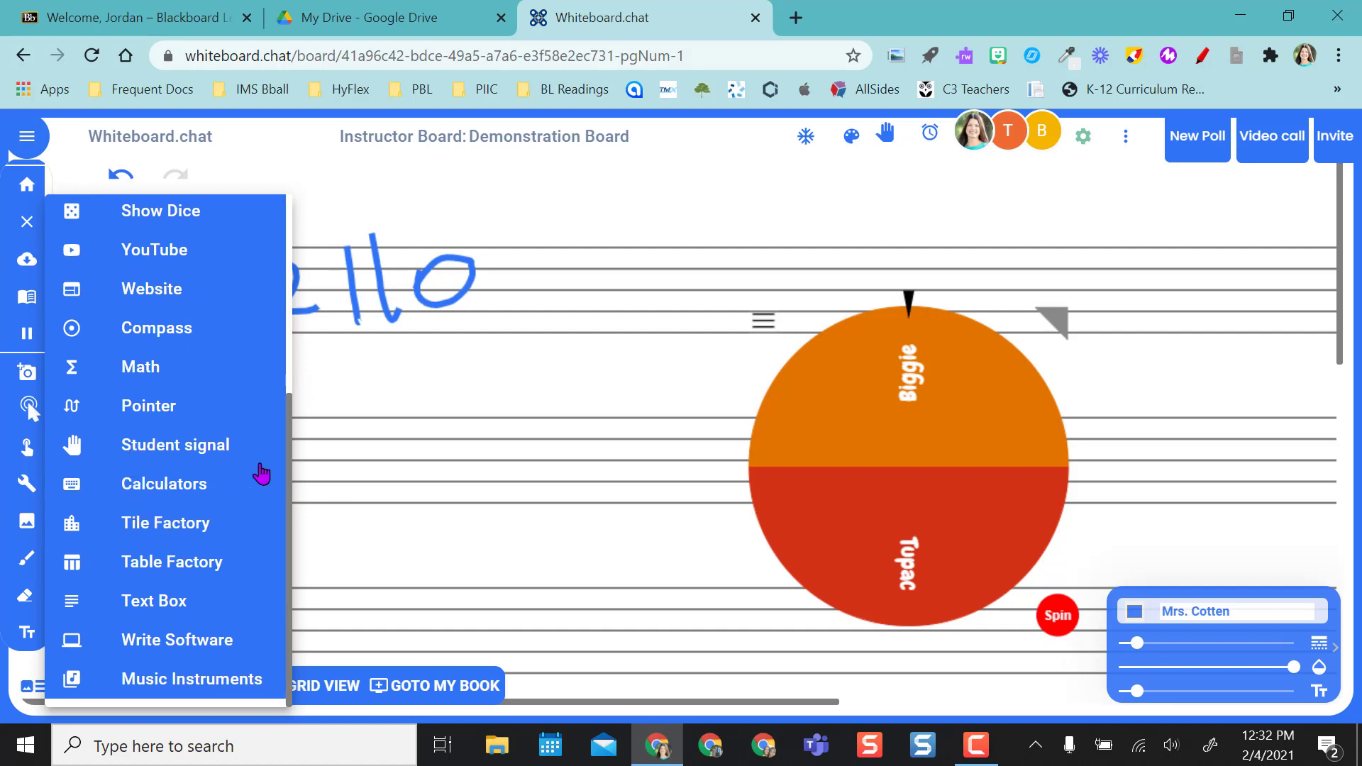
{"action": "left_click", "coordinate": [389, 462]}
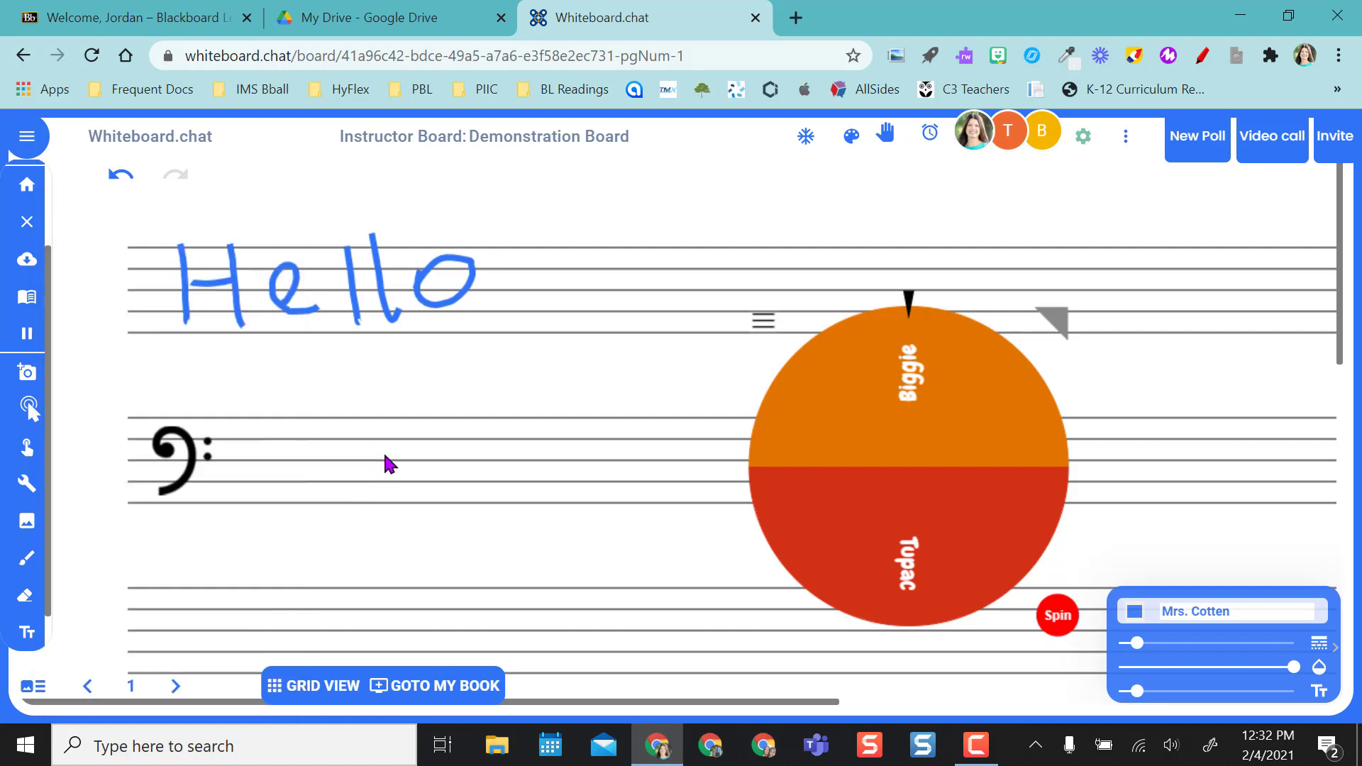
Step: Go to page 2 with the How World War I Started video and organizer
{"action": "left_click", "coordinate": [176, 688]}
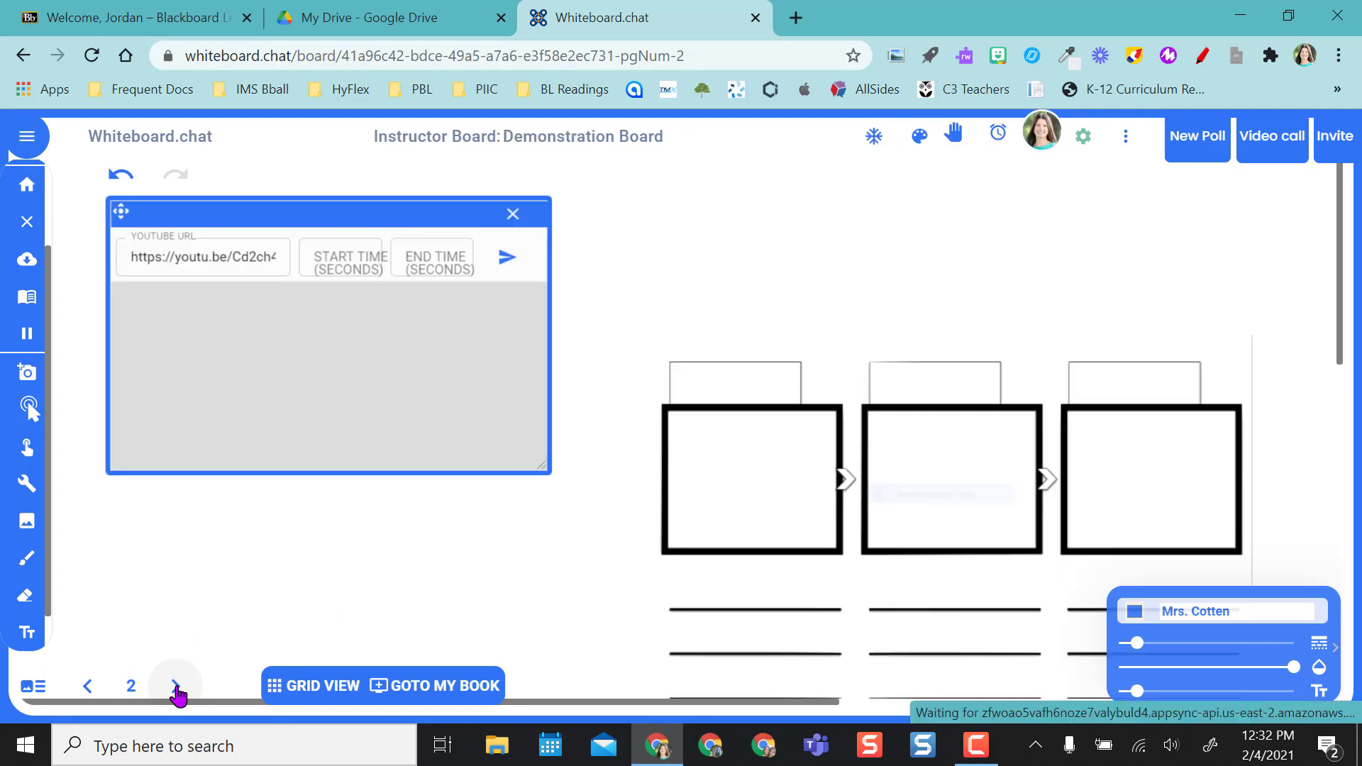
{"action": "scroll", "coordinate": [731, 493], "scroll_direction": "down", "scroll_amount": 3}
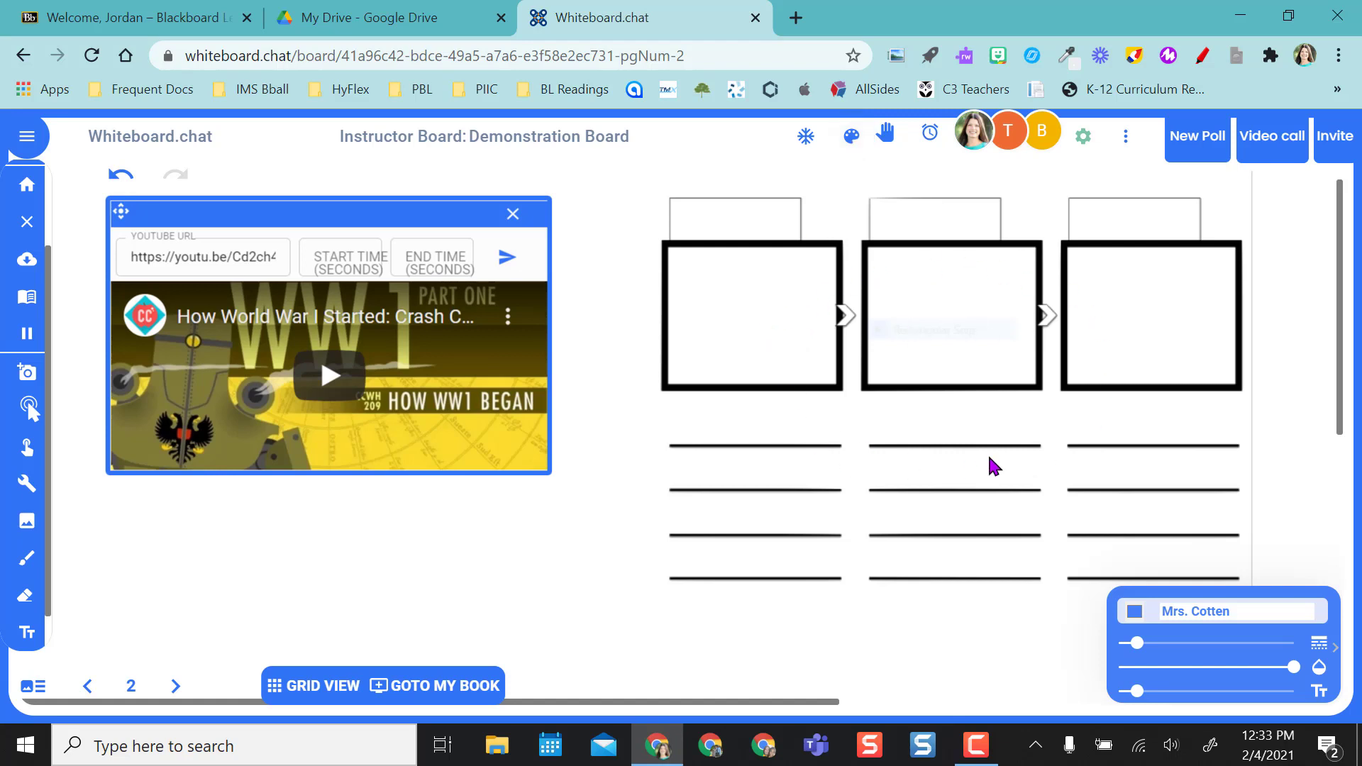
{"action": "left_click", "coordinate": [323, 685]}
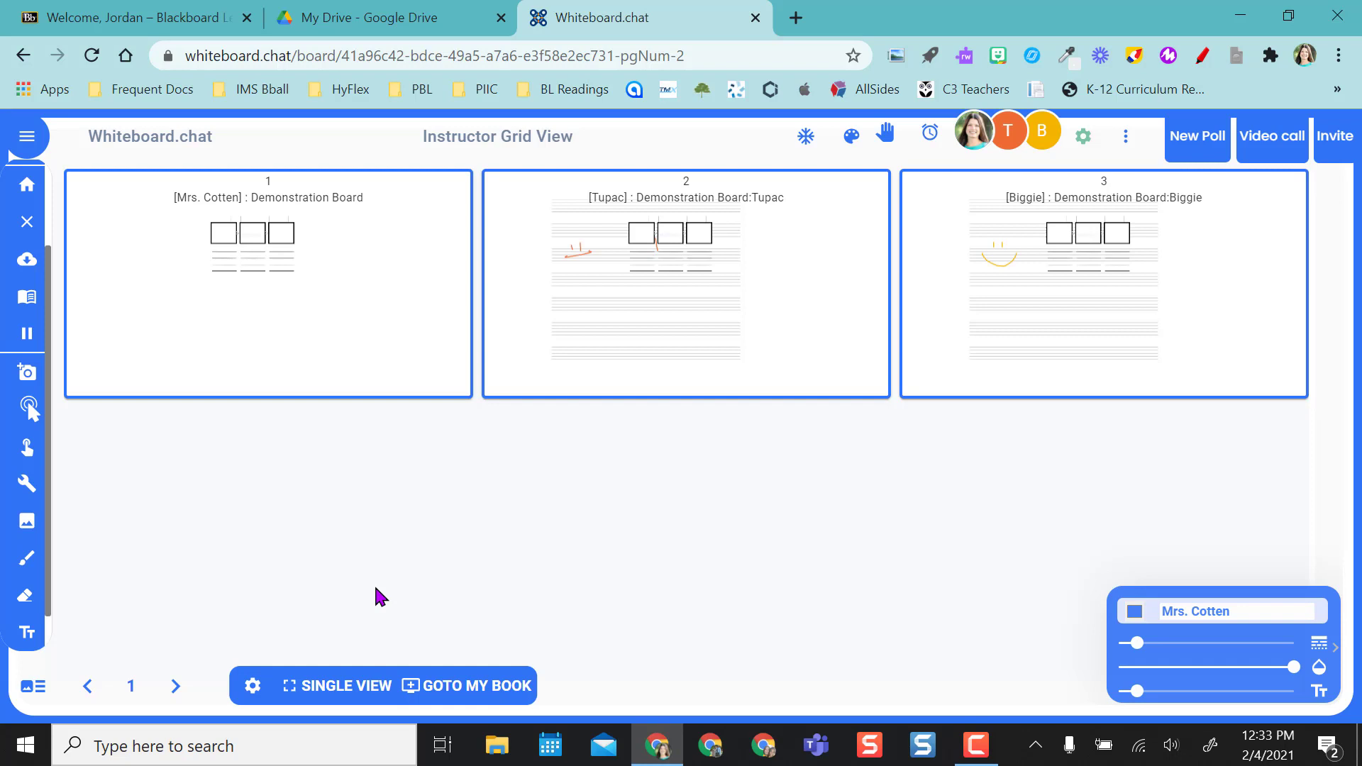
{"action": "left_click", "coordinate": [316, 688]}
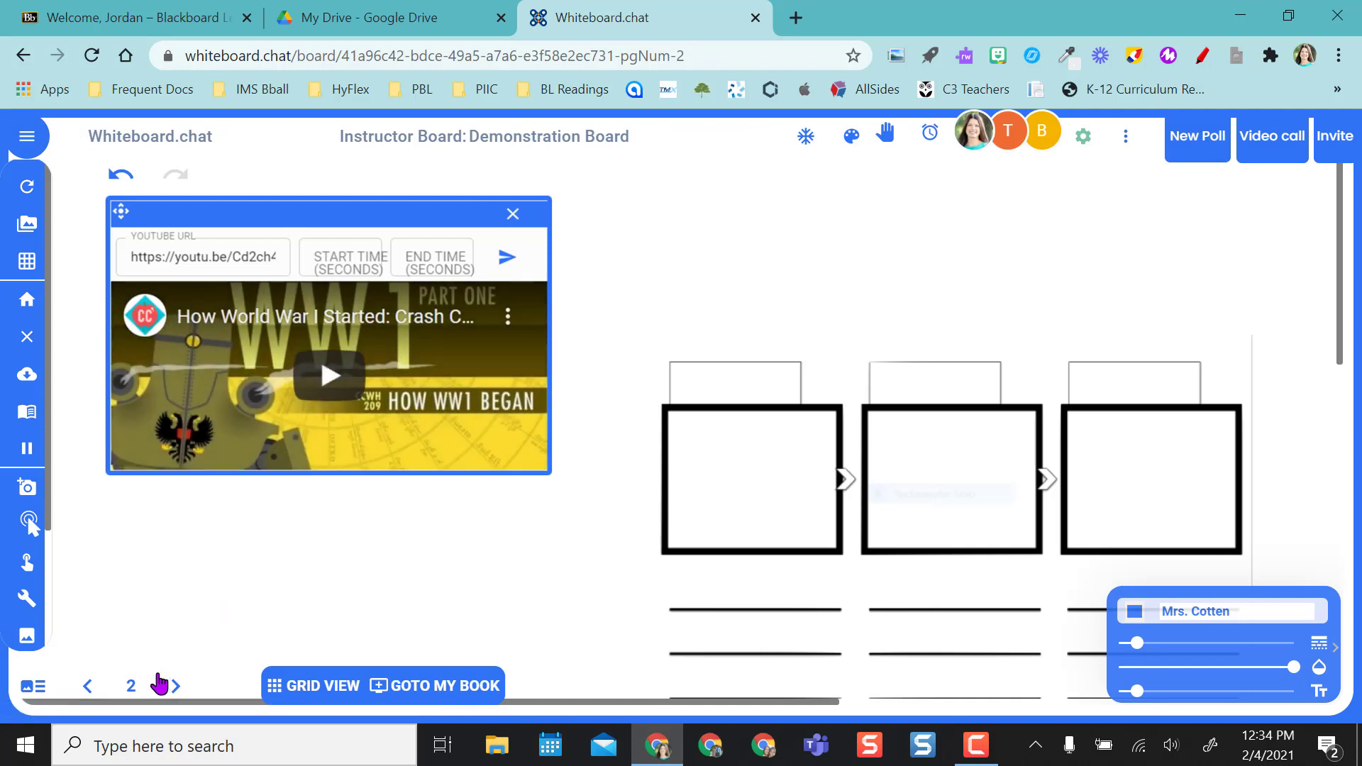
Step: Advance to page 3 and scroll down through the Absolute Value comparison problems
{"action": "left_click", "coordinate": [174, 686]}
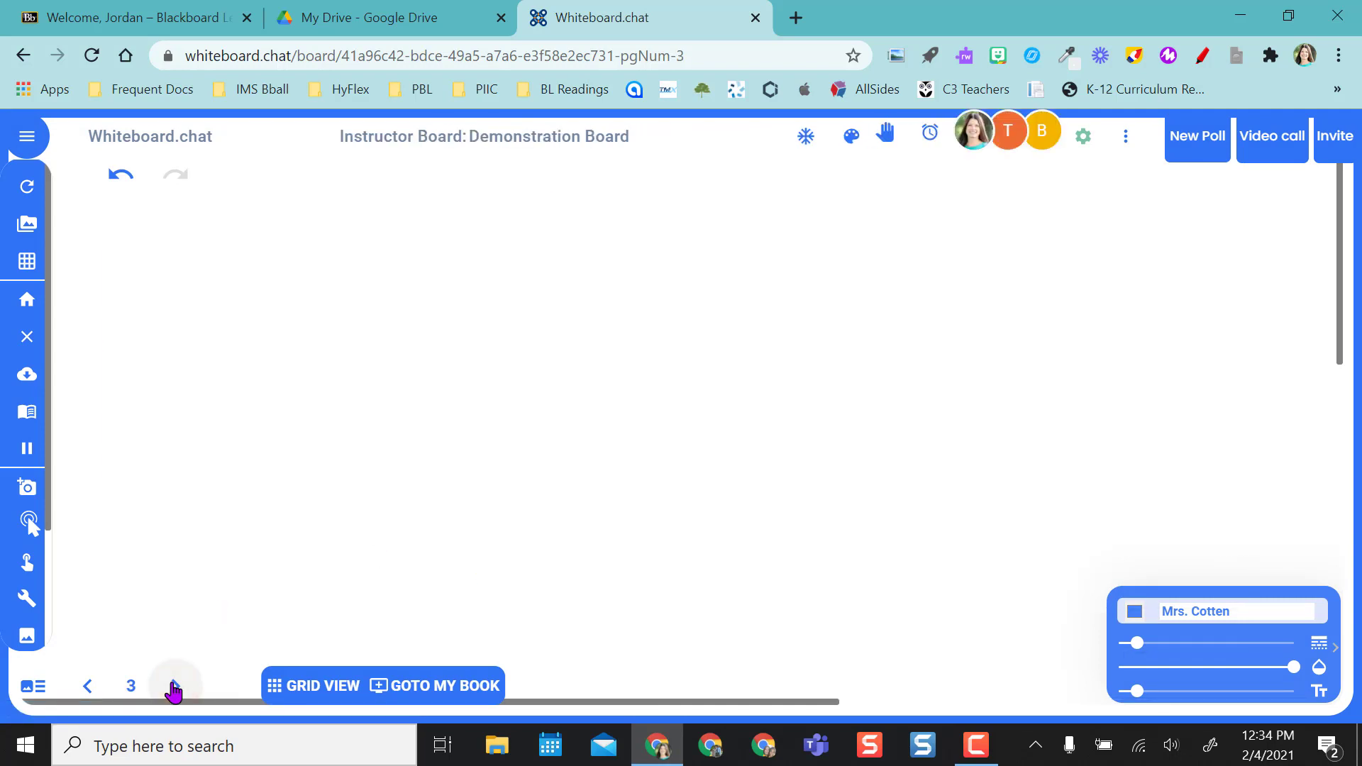
{"action": "scroll", "coordinate": [270, 531], "scroll_direction": "down", "scroll_amount": 1}
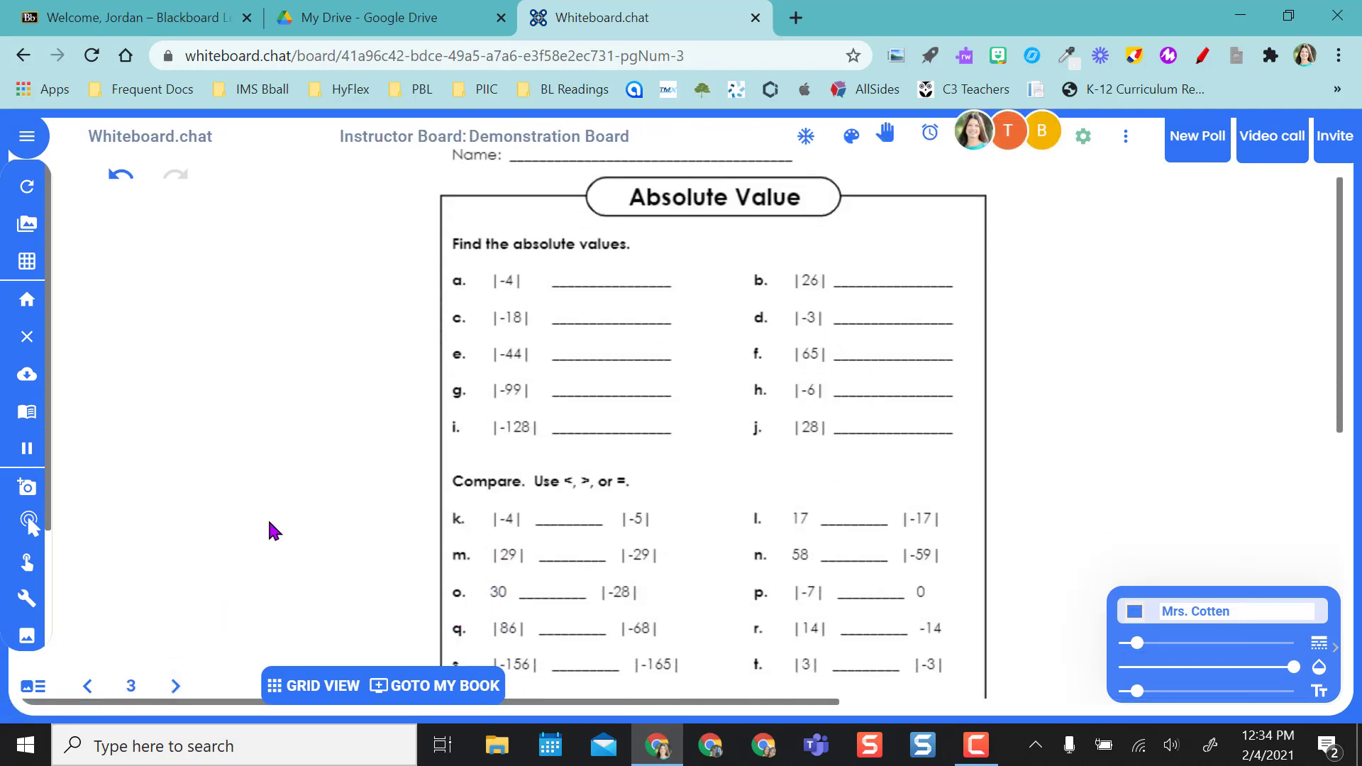
{"action": "scroll", "coordinate": [36, 610], "scroll_direction": "down", "scroll_amount": 2}
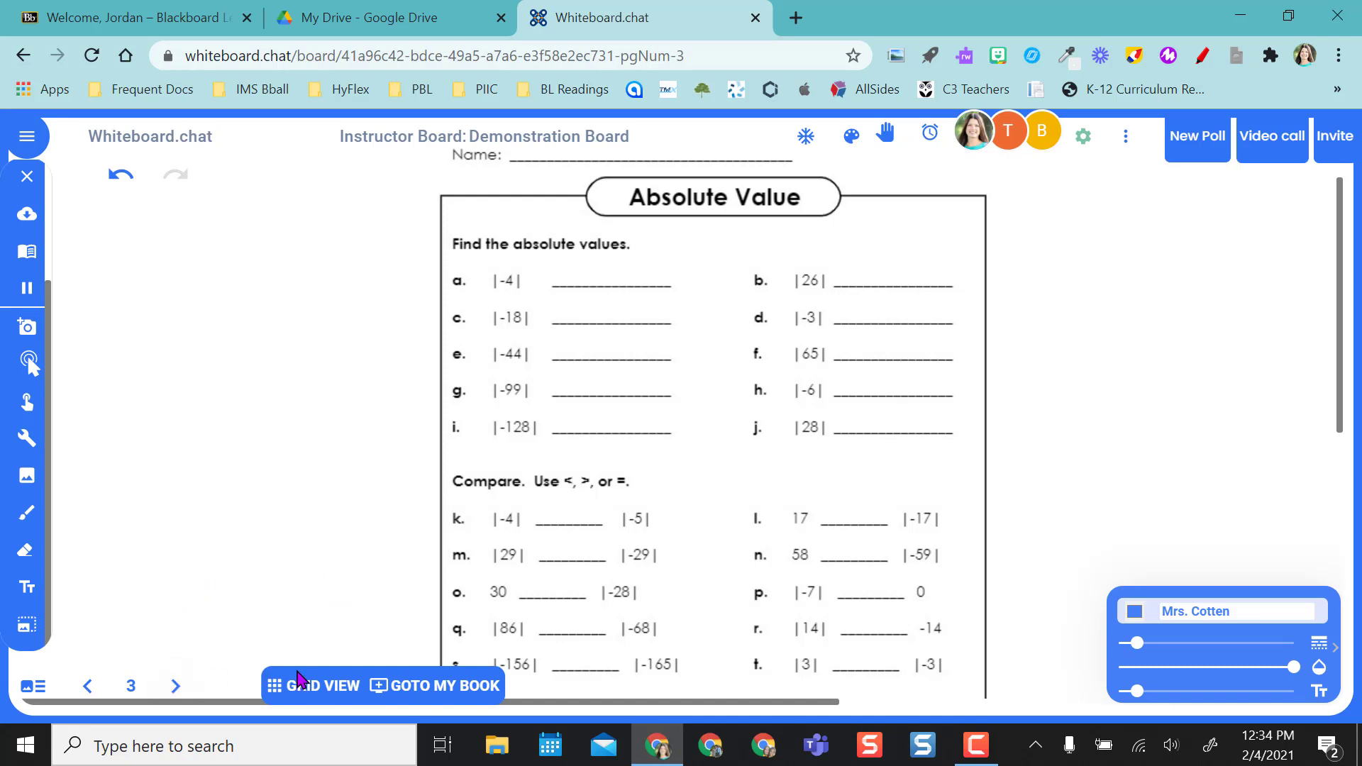
Step: Show all three participants' page-3 boards in grid view and open the raised-hand list
{"action": "left_click", "coordinate": [308, 692]}
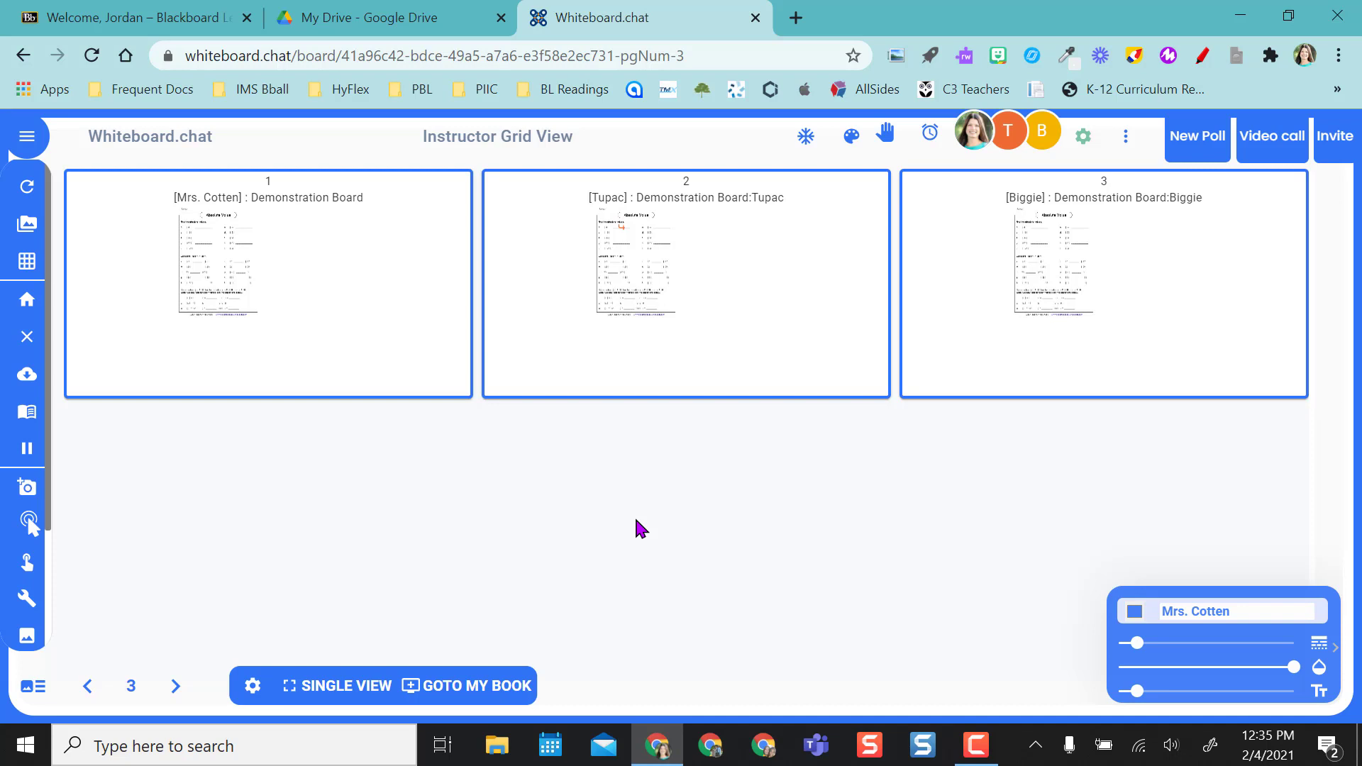
{"action": "left_click", "coordinate": [886, 134]}
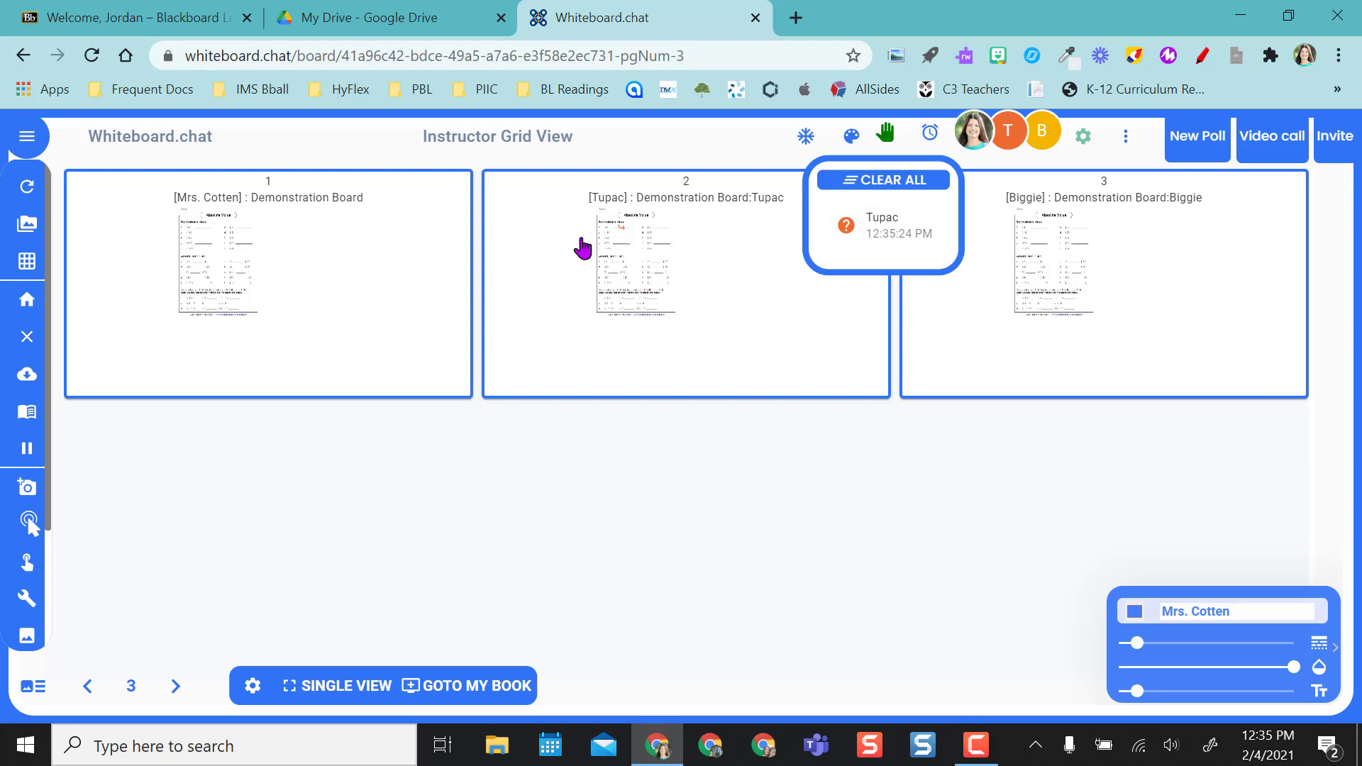
Step: Join the second student's board, review their answer 4 for |-4|, and clear all raised hands
{"action": "left_click", "coordinate": [716, 307]}
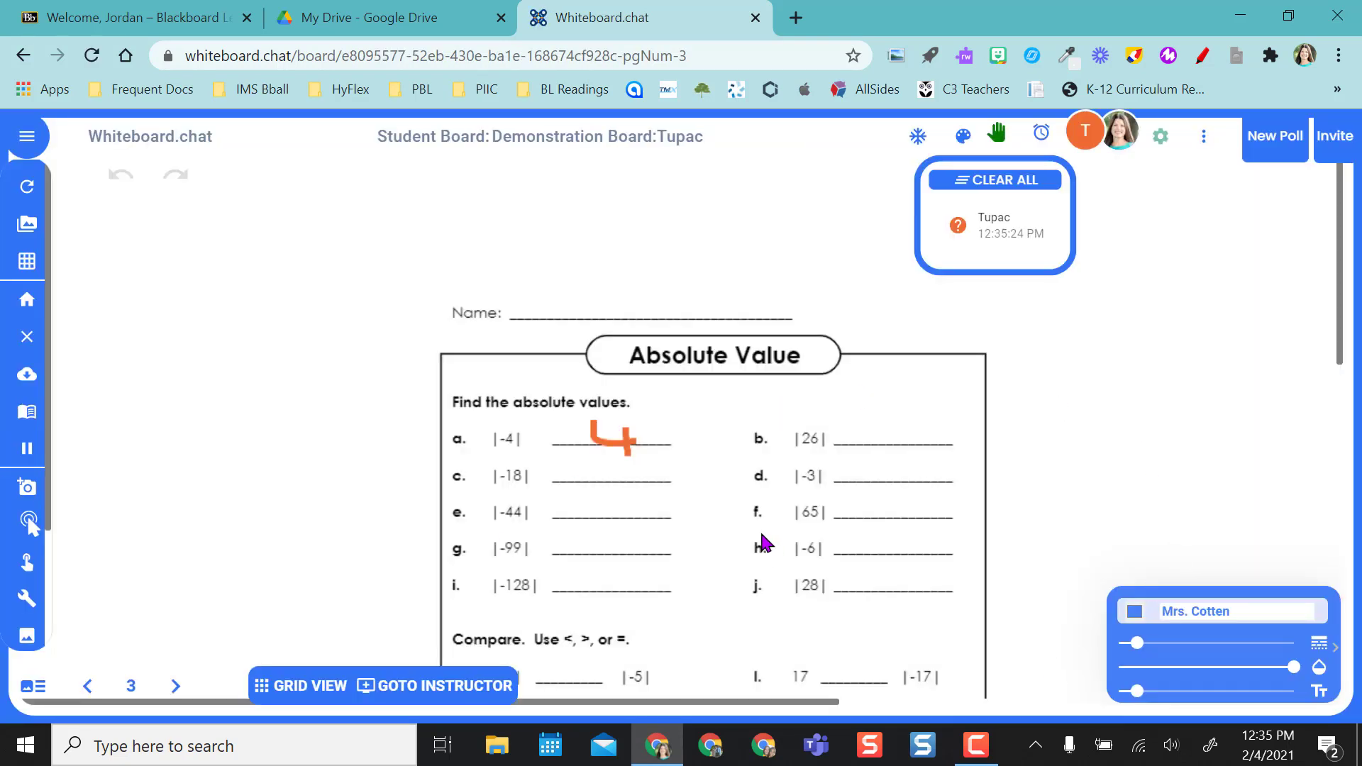
{"action": "scroll", "coordinate": [760, 547], "scroll_direction": "down", "scroll_amount": 3}
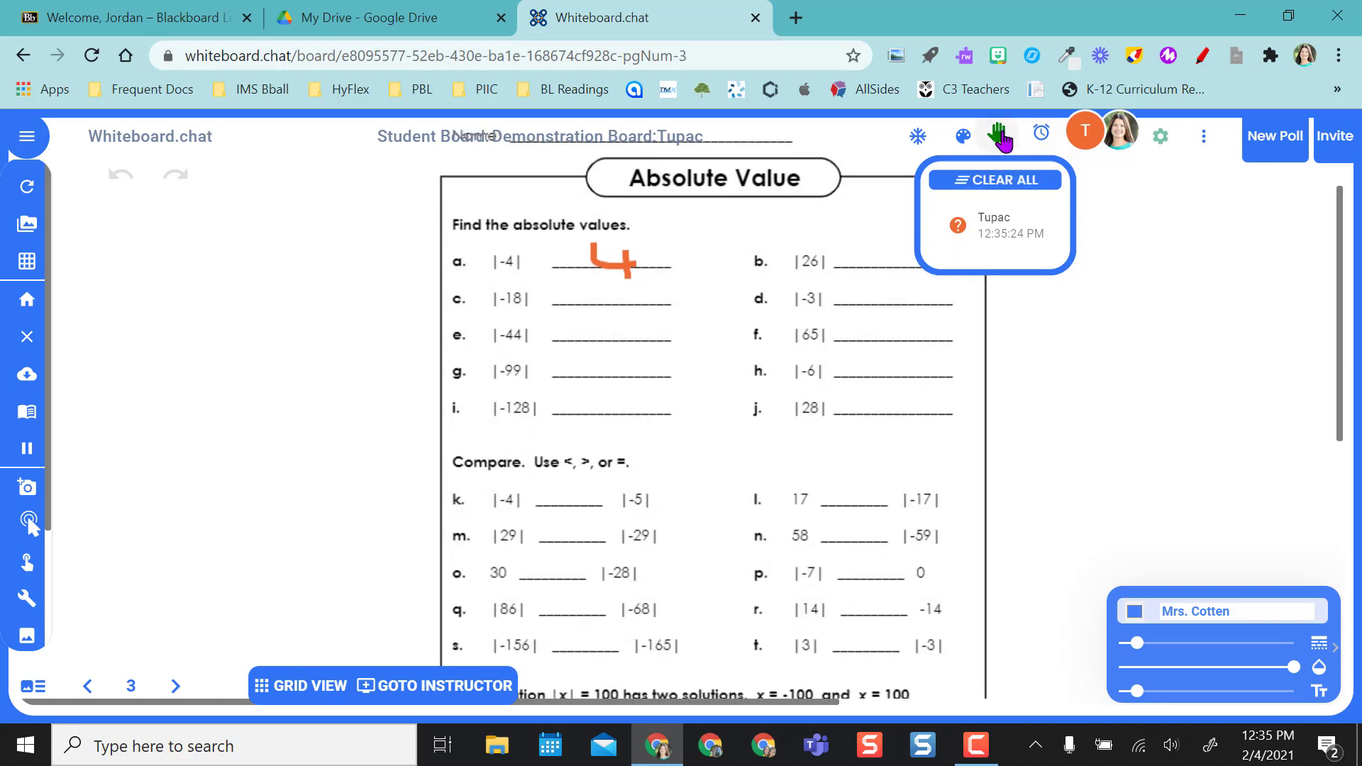
{"action": "left_click", "coordinate": [1004, 182]}
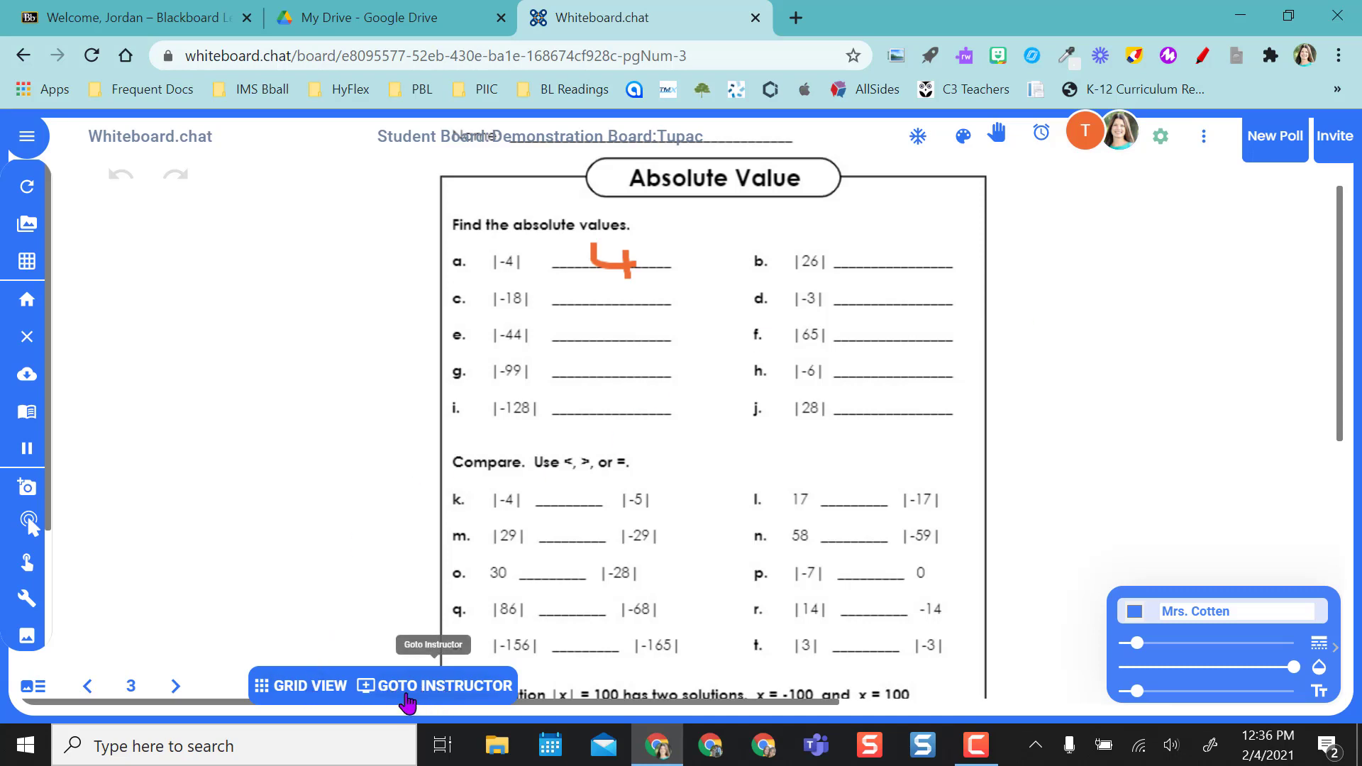
Step: Go back to the instructor's page-3 worksheet and clear the new raised-hand notice
{"action": "left_click", "coordinate": [440, 687]}
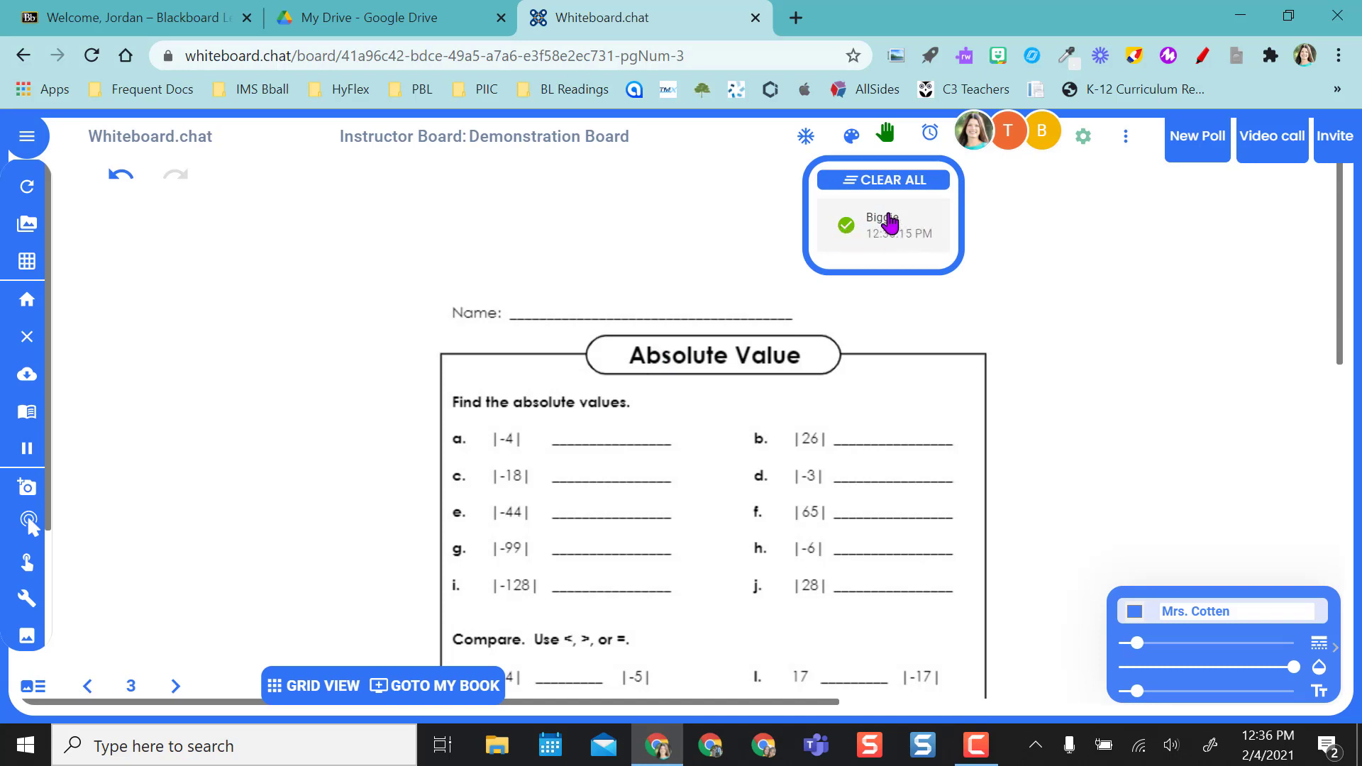
{"action": "left_click", "coordinate": [888, 181]}
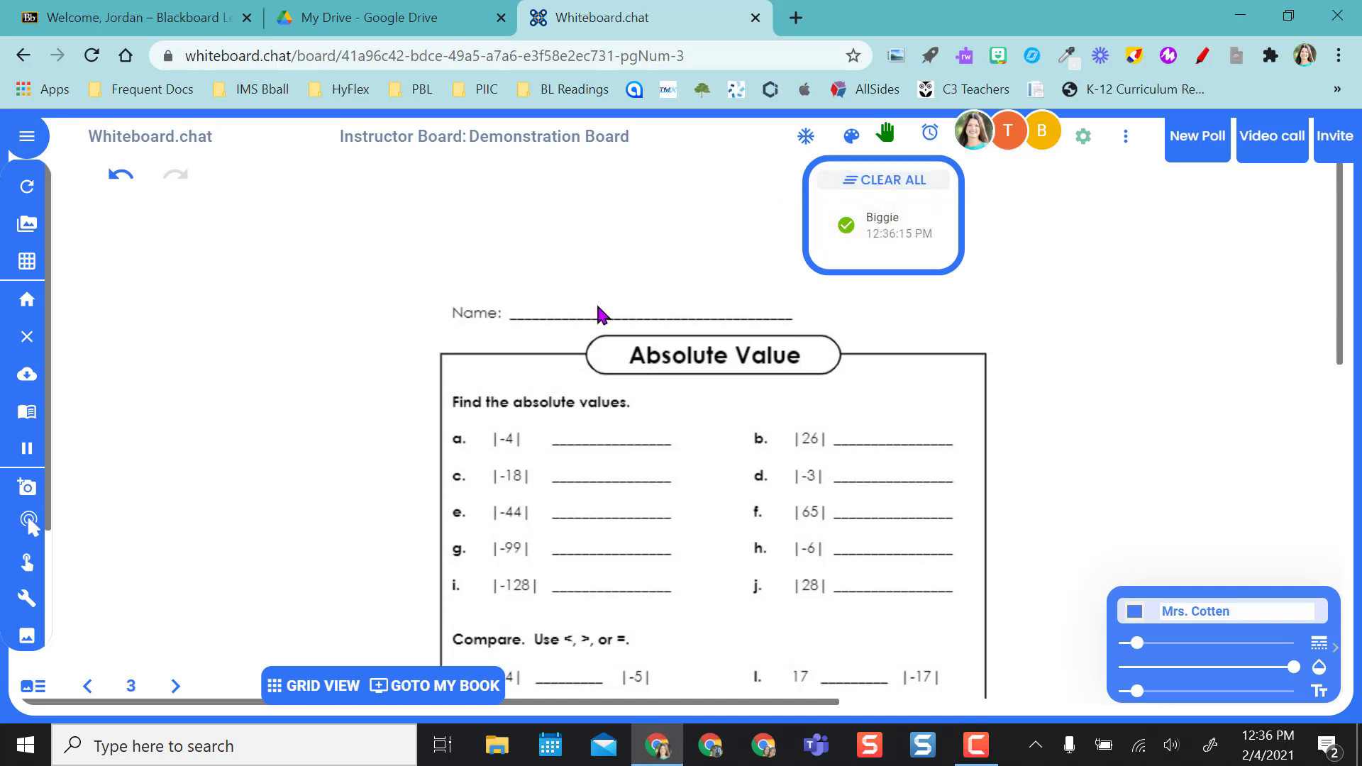
Step: From grid view, join the third student's board to see their blank worksheet
{"action": "left_click", "coordinate": [340, 687]}
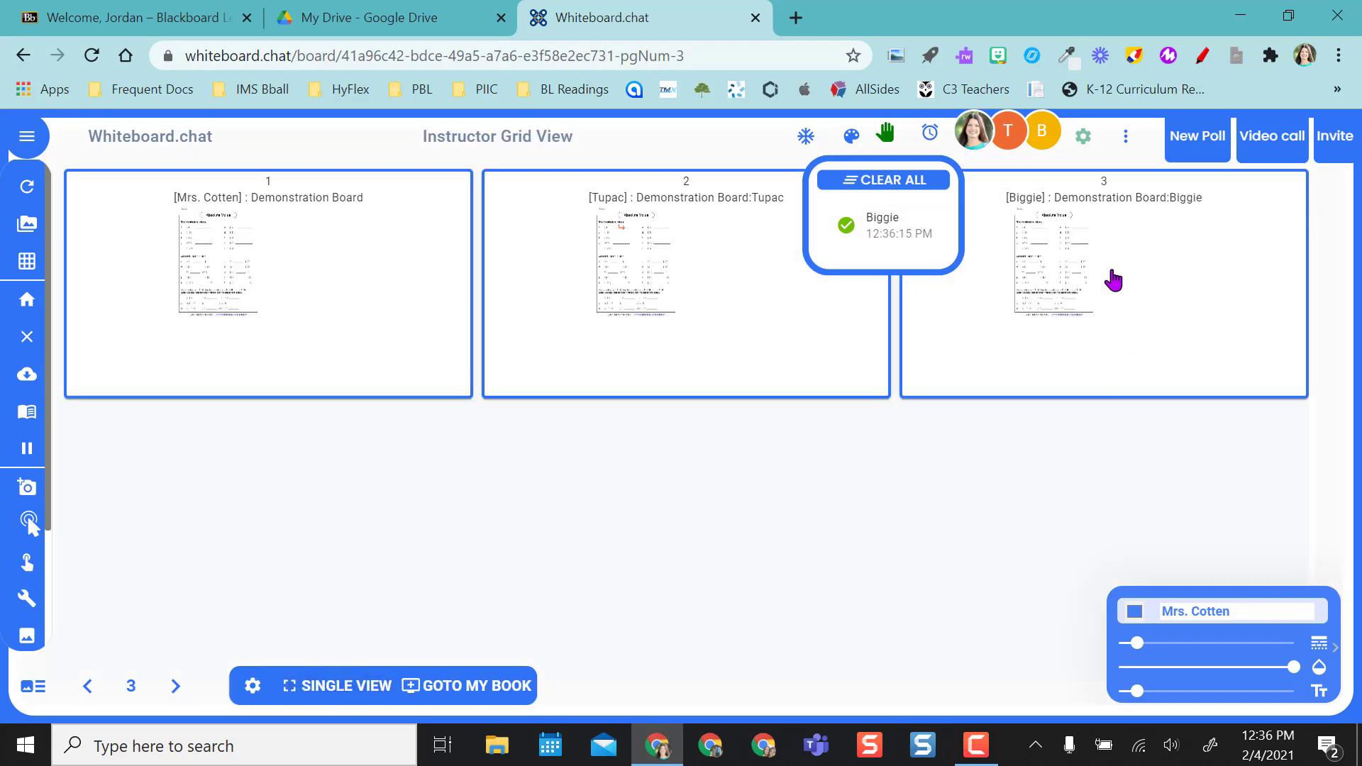
{"action": "left_click", "coordinate": [1113, 279]}
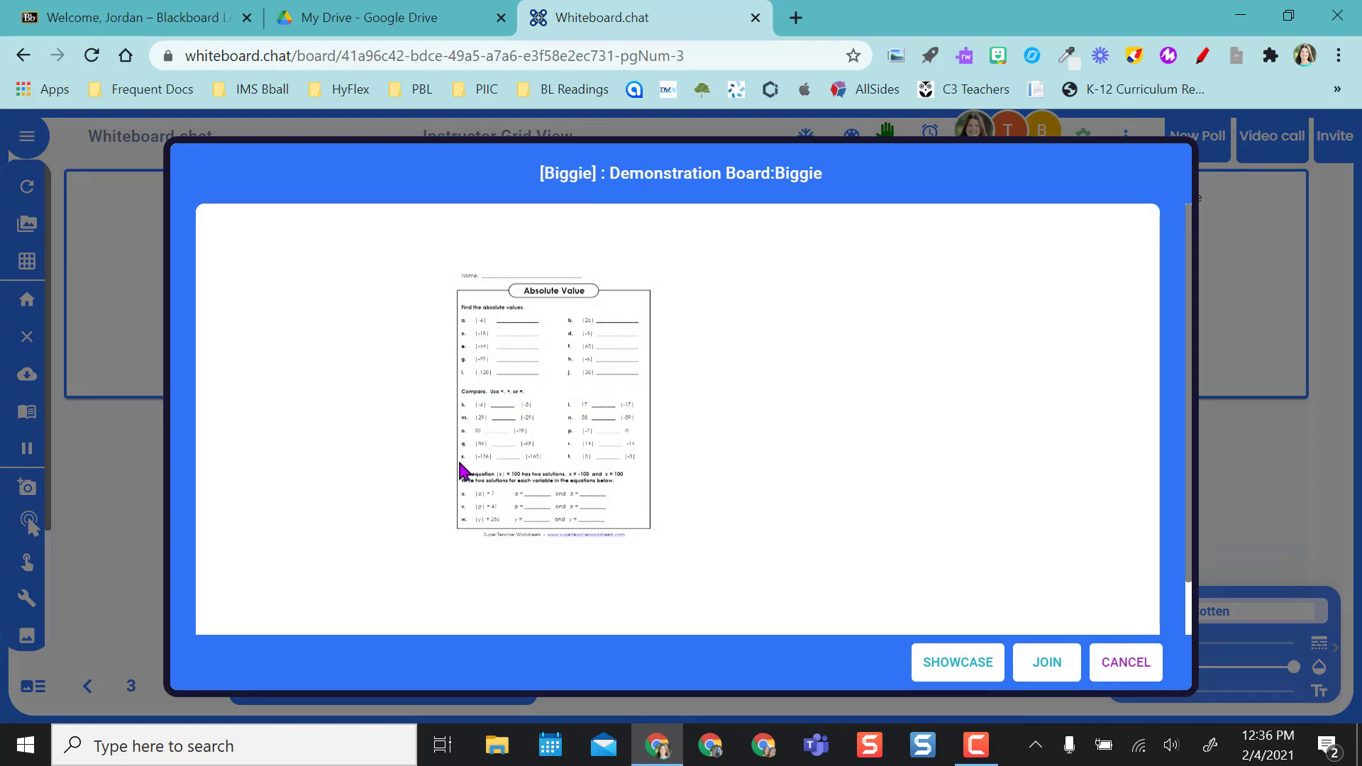
{"action": "left_click", "coordinate": [1057, 669]}
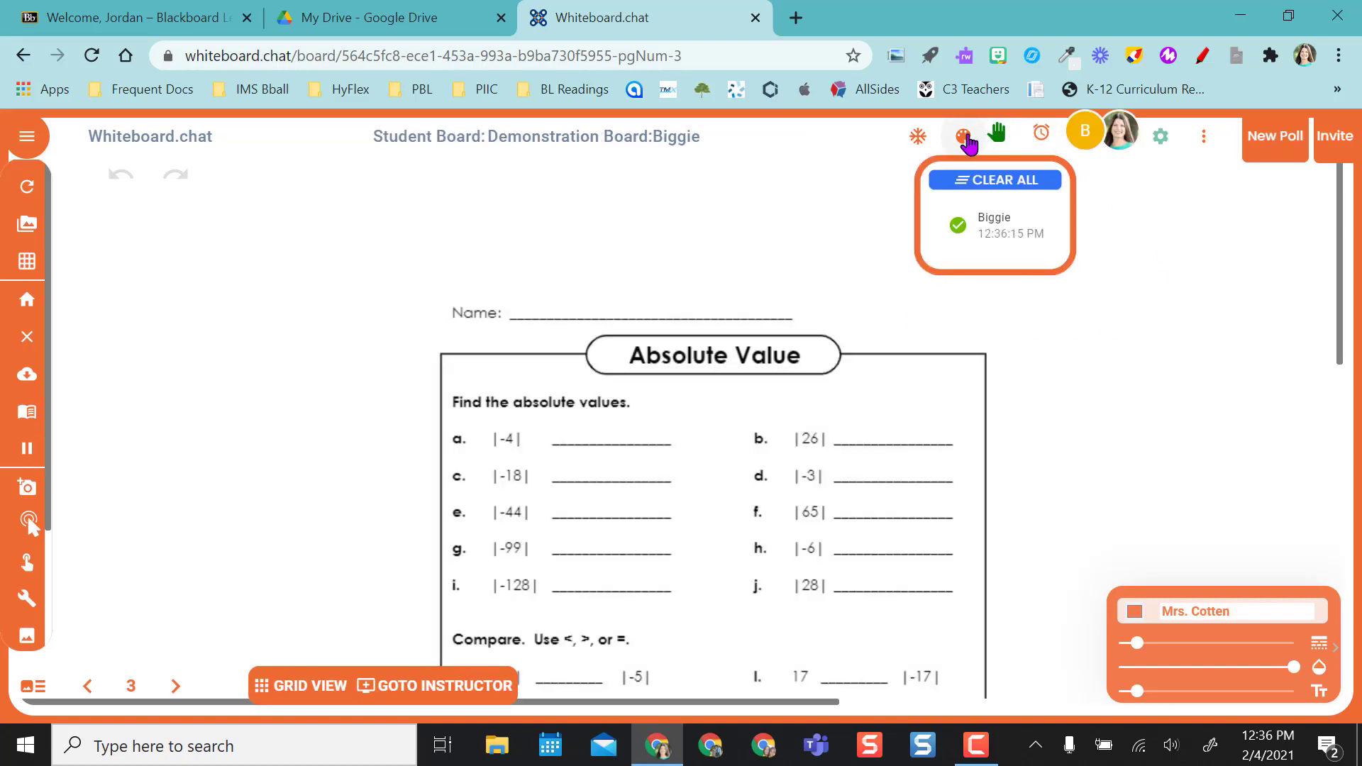
Step: Stamp the HAPPY smiley from Emoji & Stickers near the top of the student's worksheet
{"action": "left_click", "coordinate": [967, 138]}
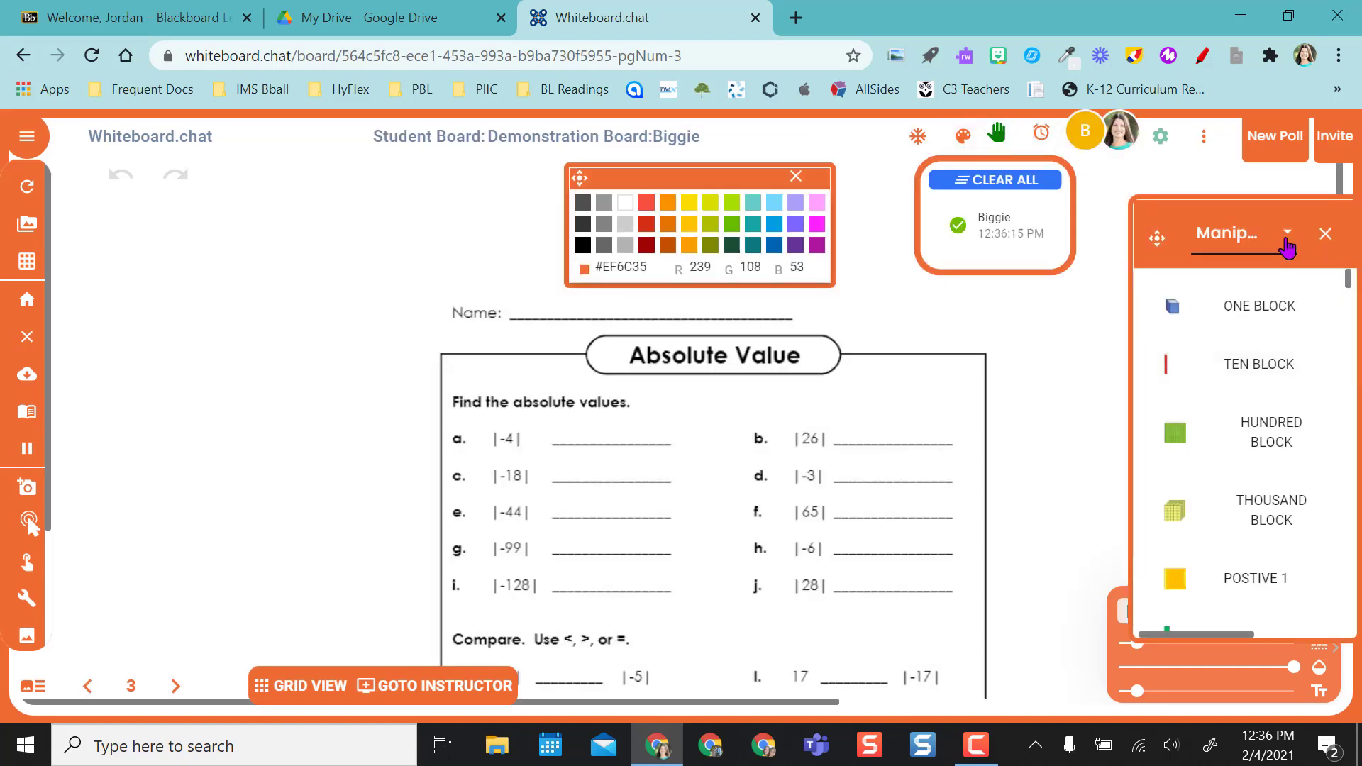
{"action": "left_click", "coordinate": [1287, 242]}
{"action": "scroll", "coordinate": [1280, 492], "scroll_direction": "down", "scroll_amount": 5}
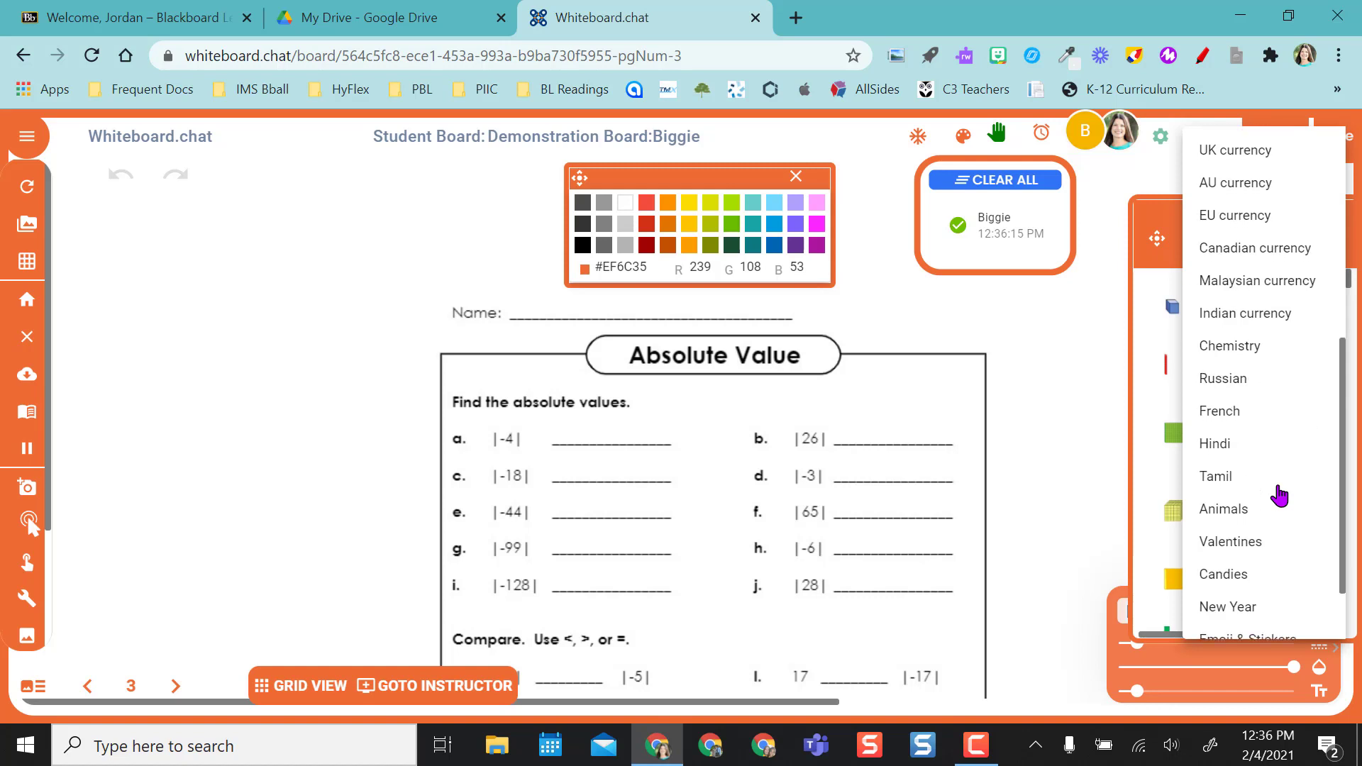
{"action": "scroll", "coordinate": [1277, 490], "scroll_direction": "down", "scroll_amount": 2}
{"action": "left_click", "coordinate": [1257, 553]}
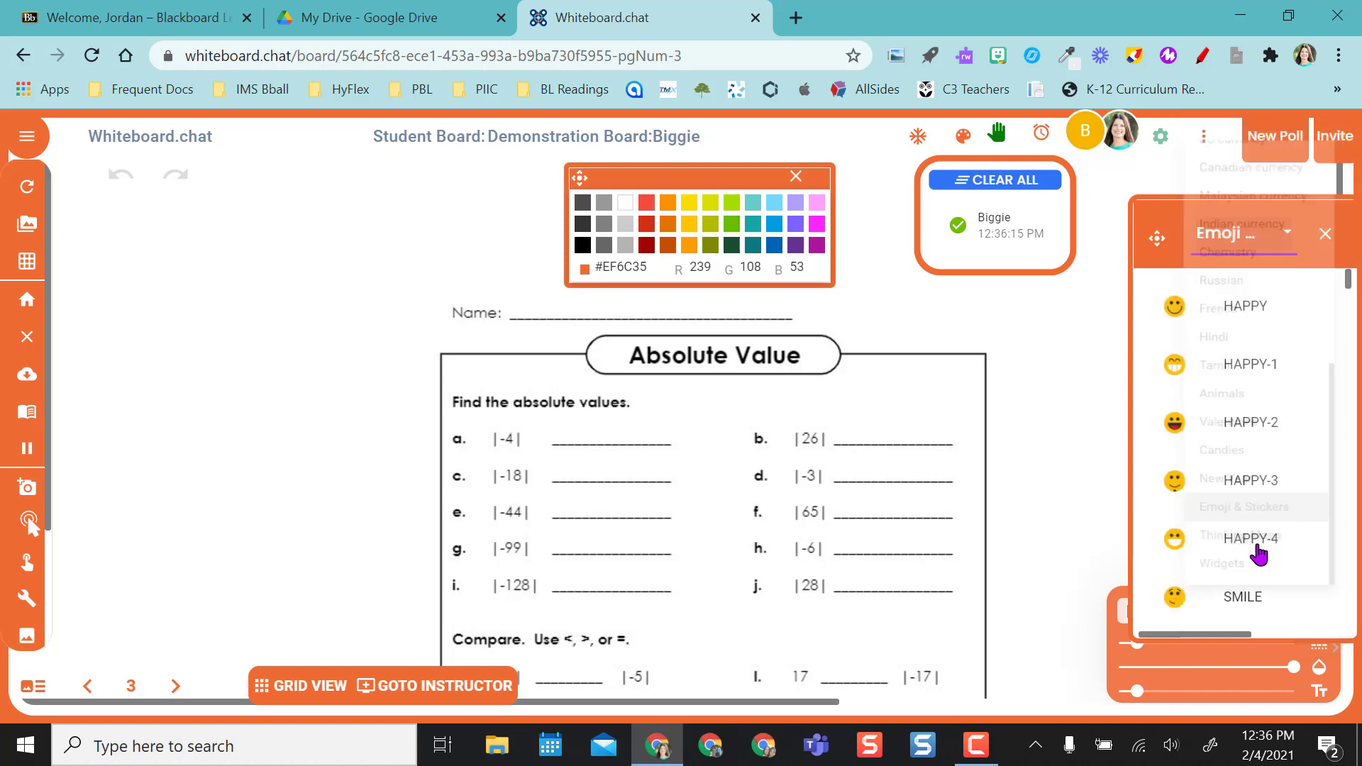
{"action": "scroll", "coordinate": [1263, 458], "scroll_direction": "down", "scroll_amount": 5}
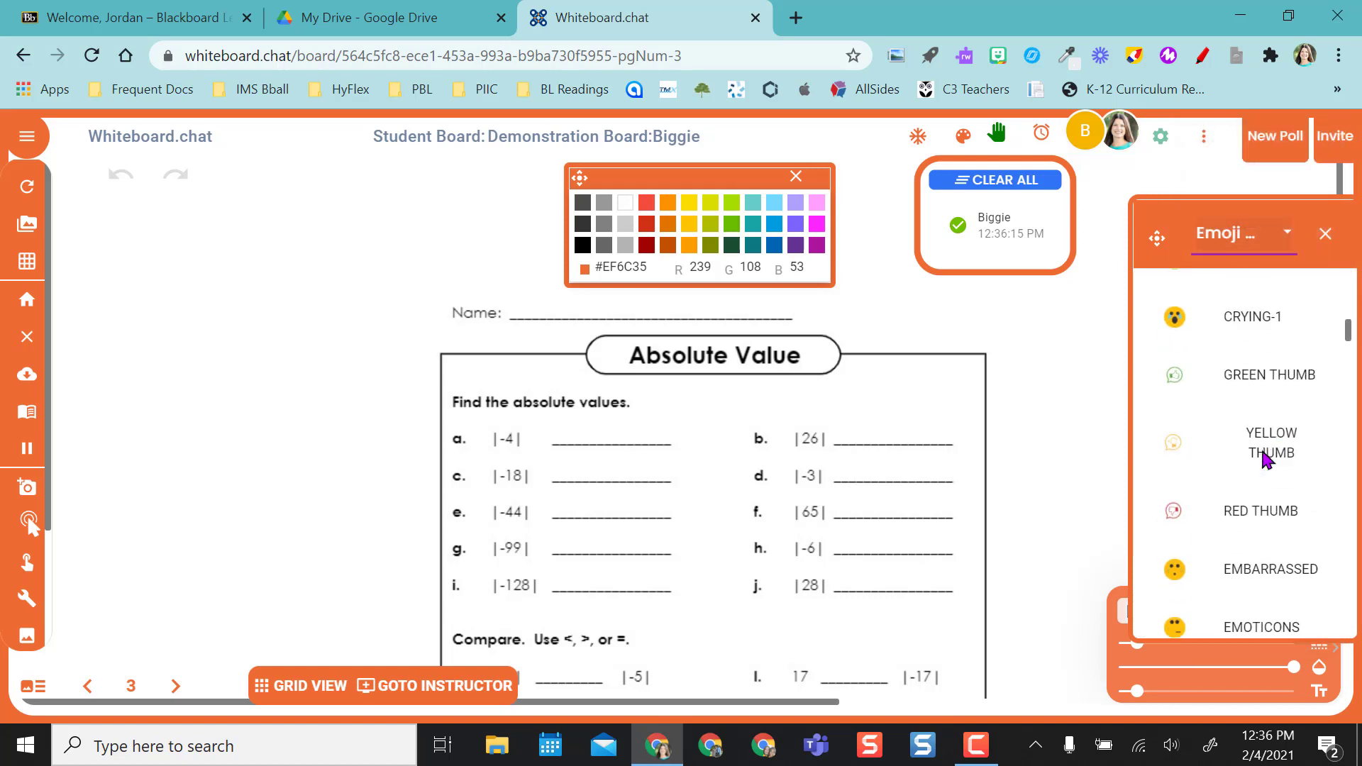
{"action": "scroll", "coordinate": [1206, 397], "scroll_direction": "up", "scroll_amount": 5}
{"action": "left_click", "coordinate": [1243, 306]}
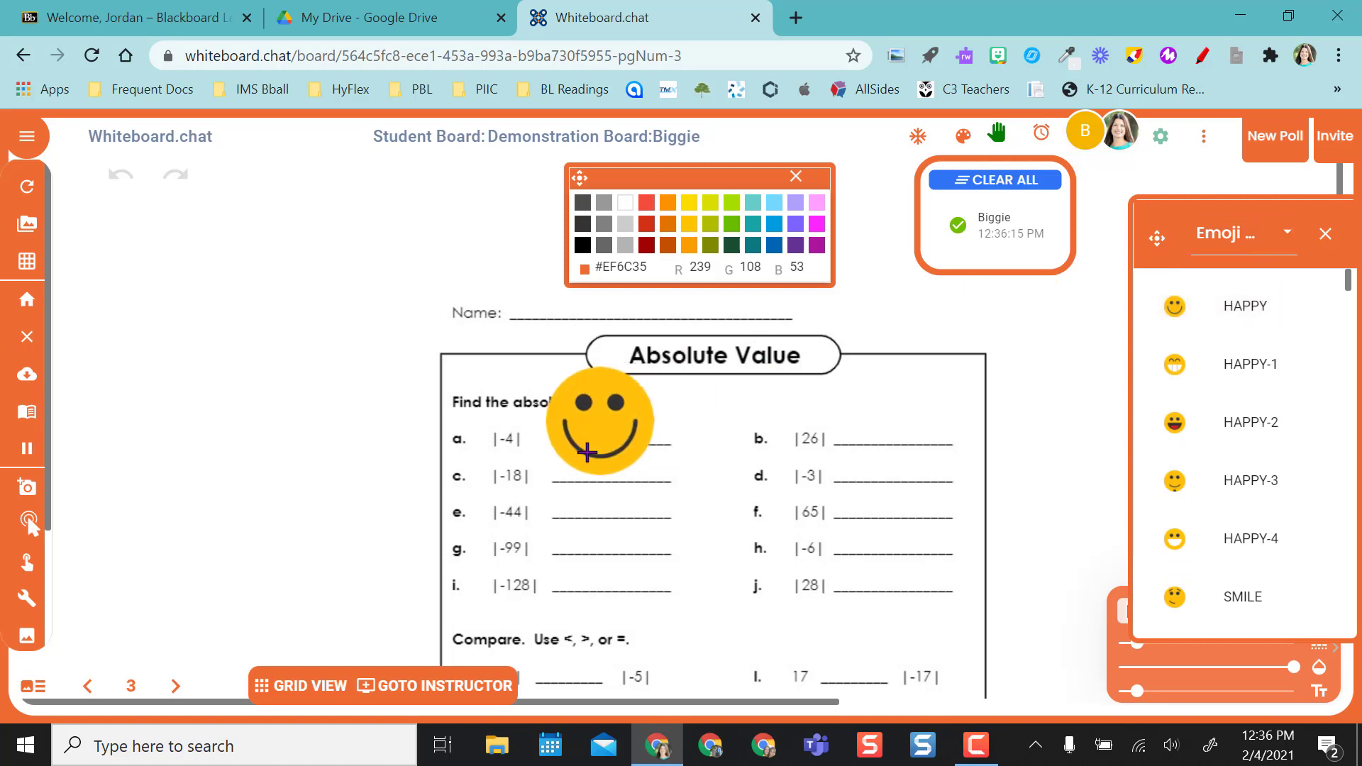
{"action": "left_click", "coordinate": [445, 358]}
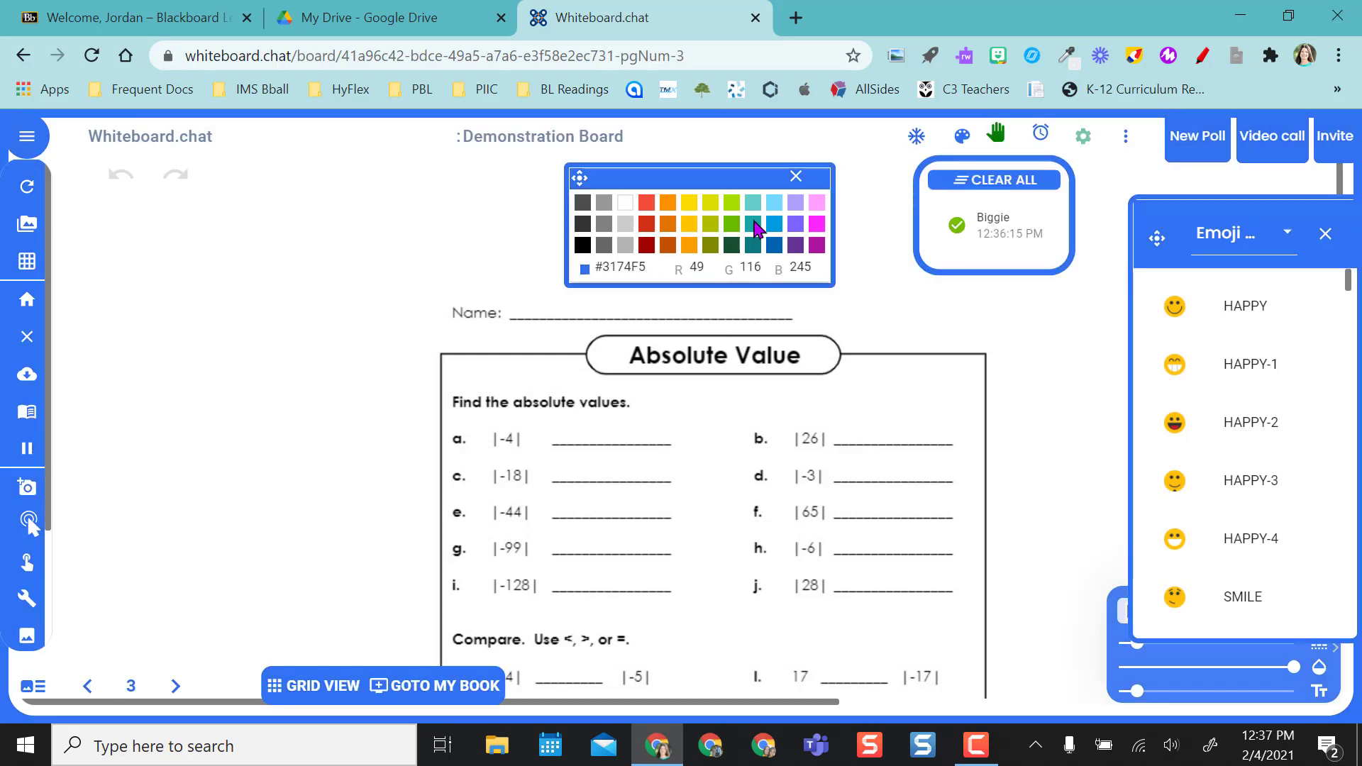
Step: Close the colour palette and Emoji panel and clear all raised-hand notices
{"action": "left_click", "coordinate": [795, 182]}
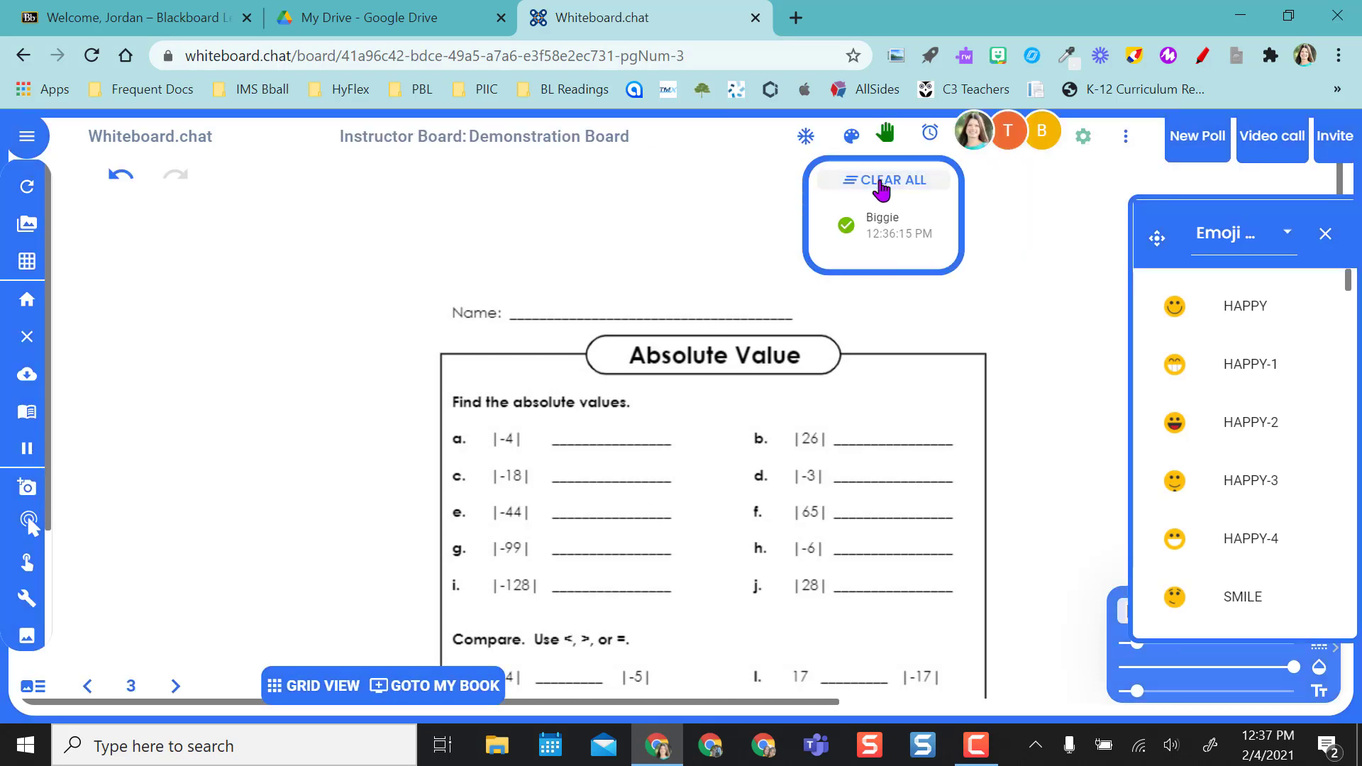
{"action": "left_click", "coordinate": [883, 181]}
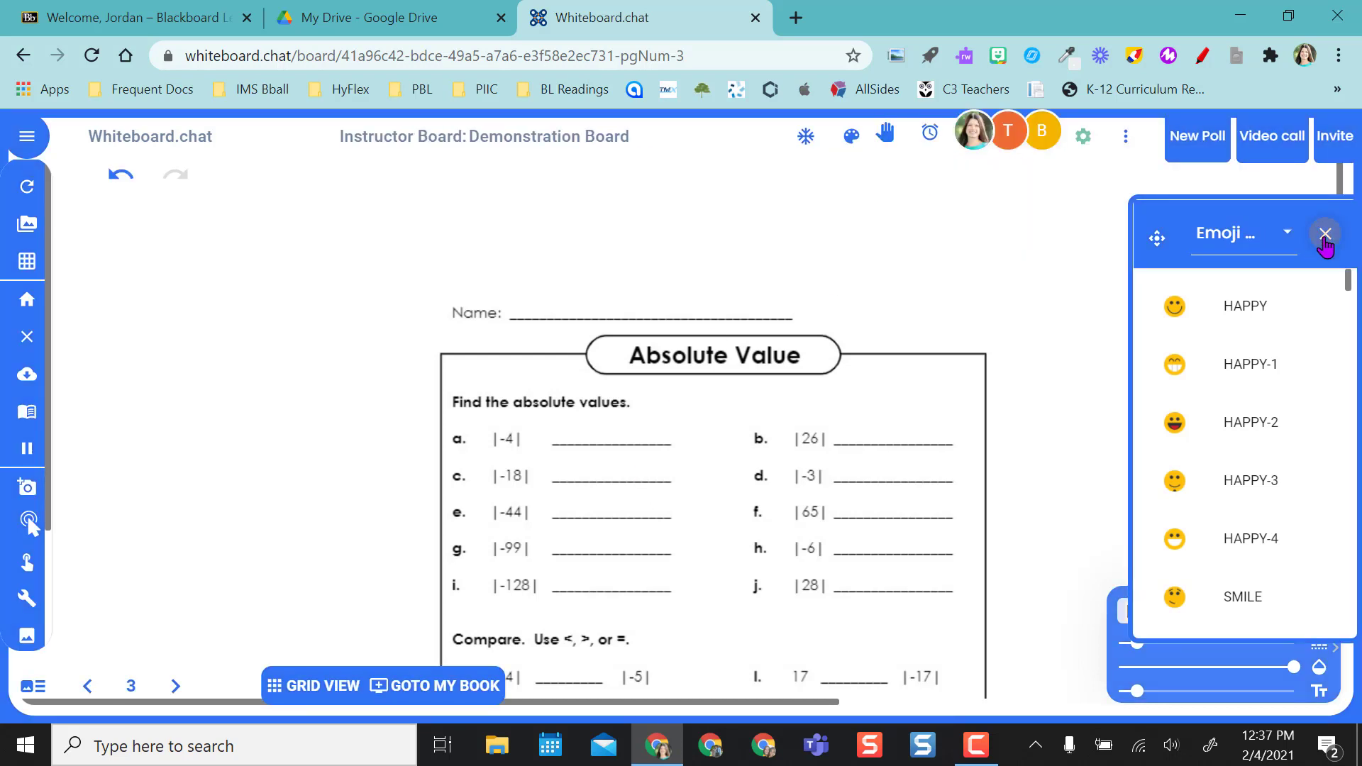
{"action": "left_click", "coordinate": [1324, 238]}
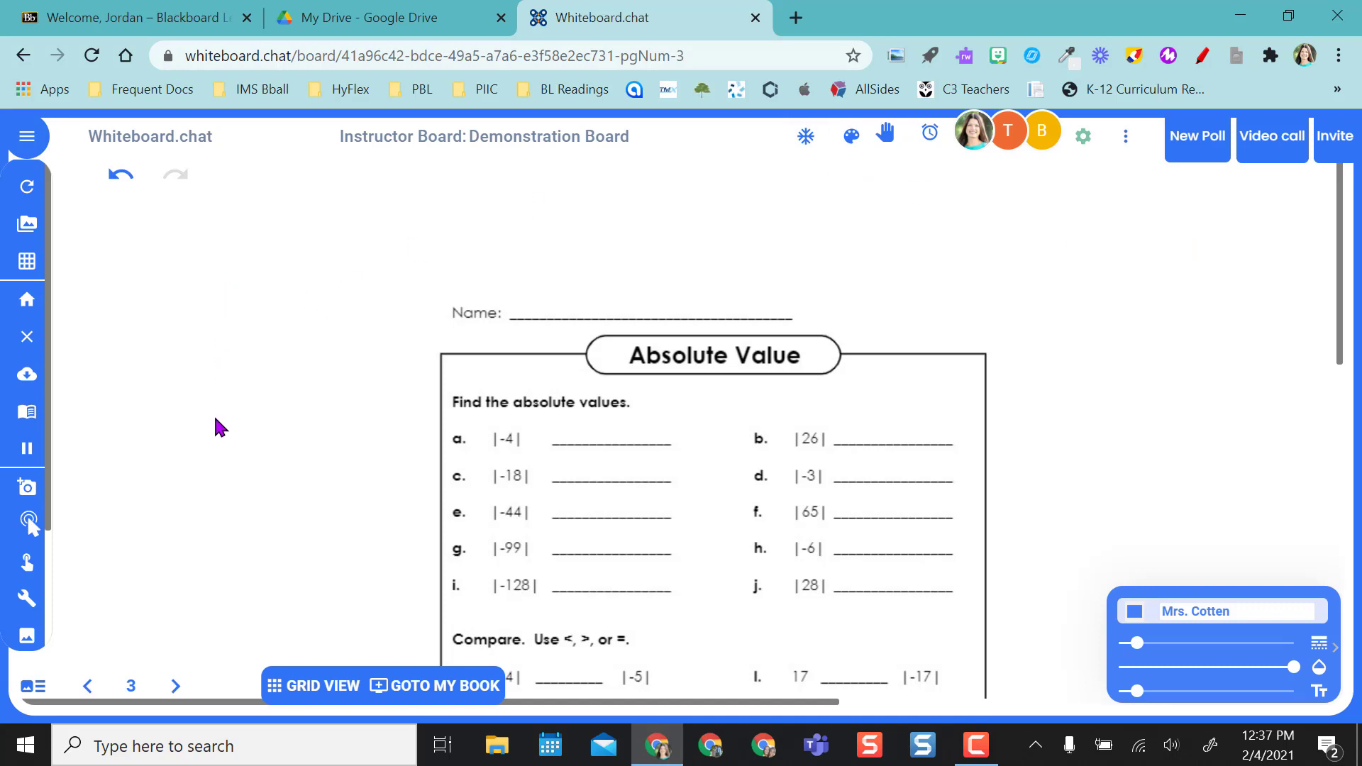
{"action": "scroll", "coordinate": [220, 426], "scroll_direction": "down", "scroll_amount": 2}
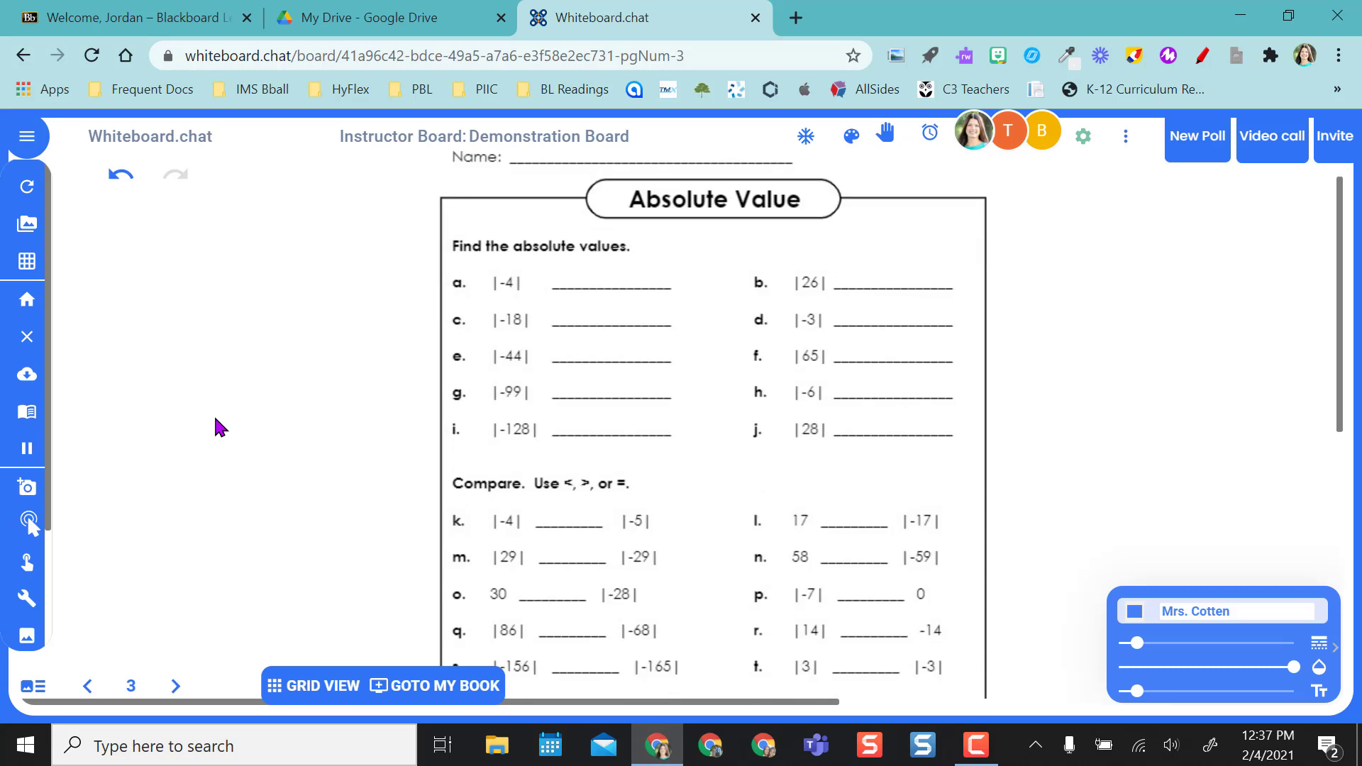